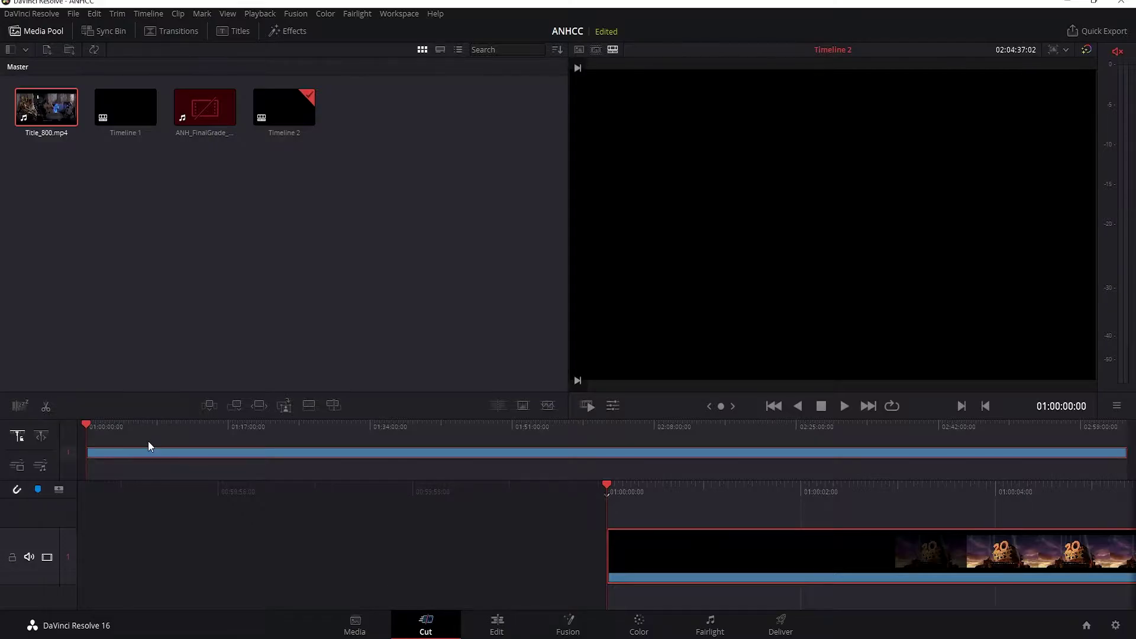
- Go to frame 01:12:48:22 of Timeline 2 and show it for color grading as a single image without the split-screen comparison
click(173, 426)
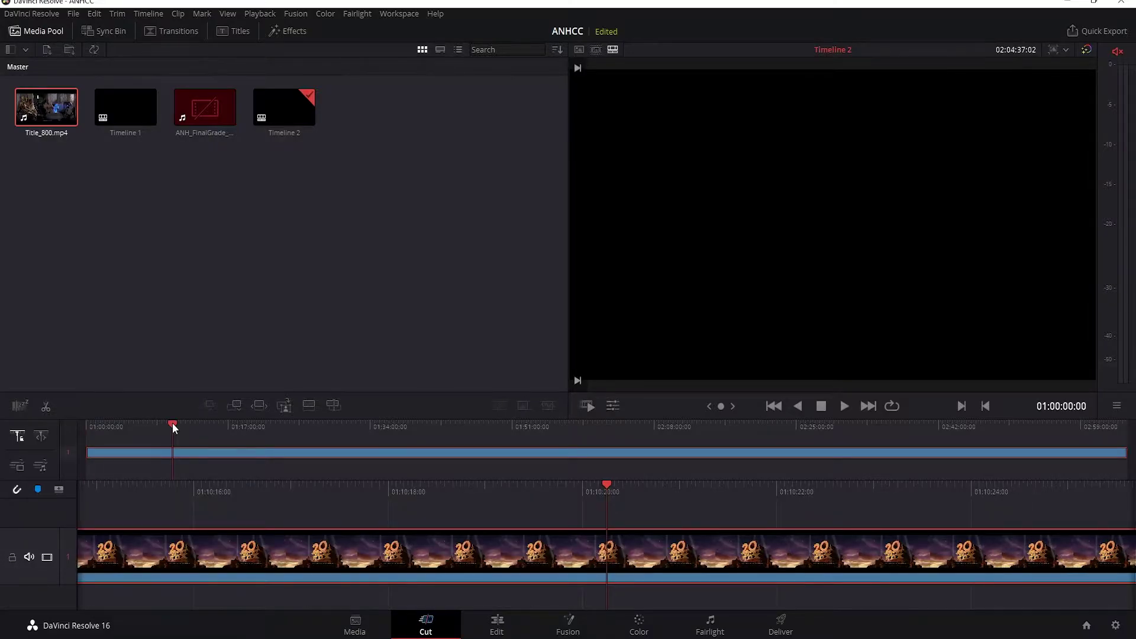
drag(172, 424, 193, 423)
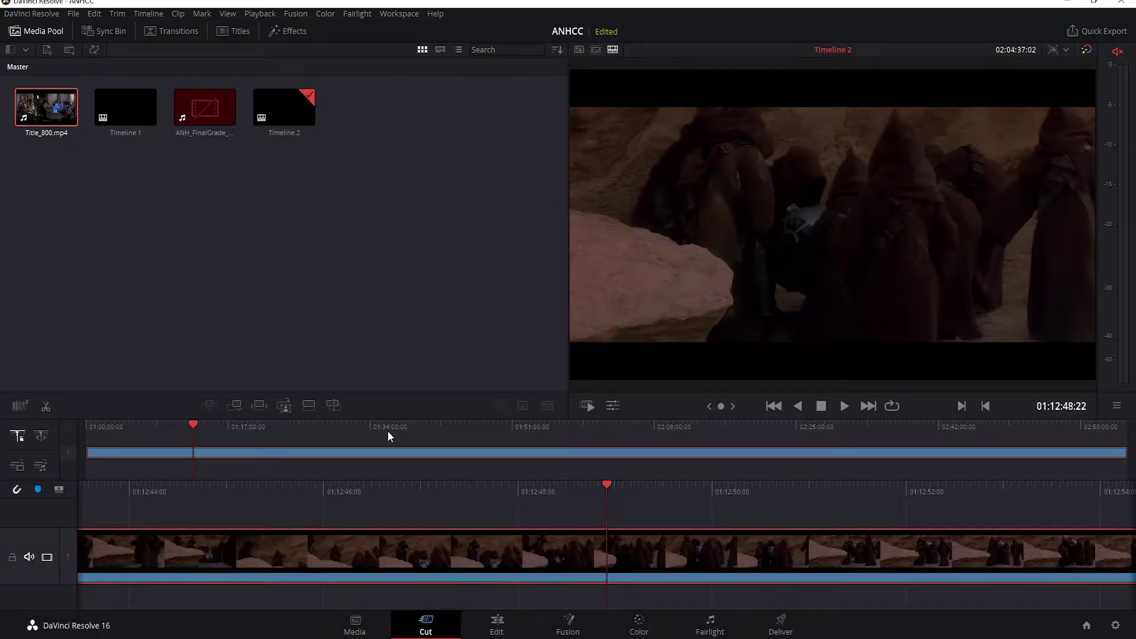
click(640, 626)
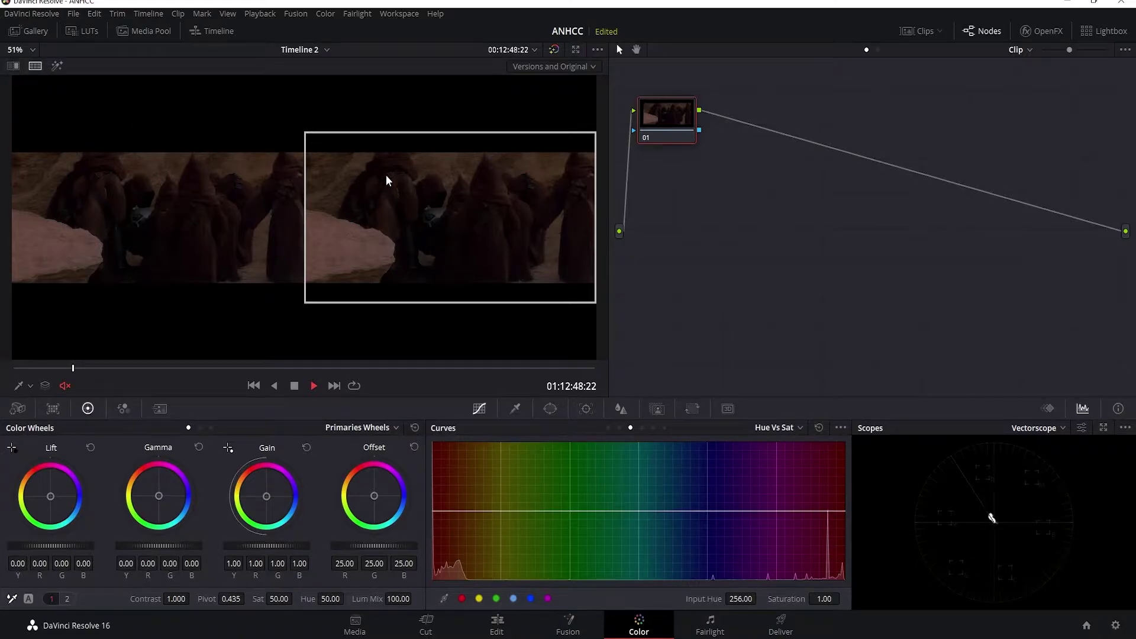
click(34, 66)
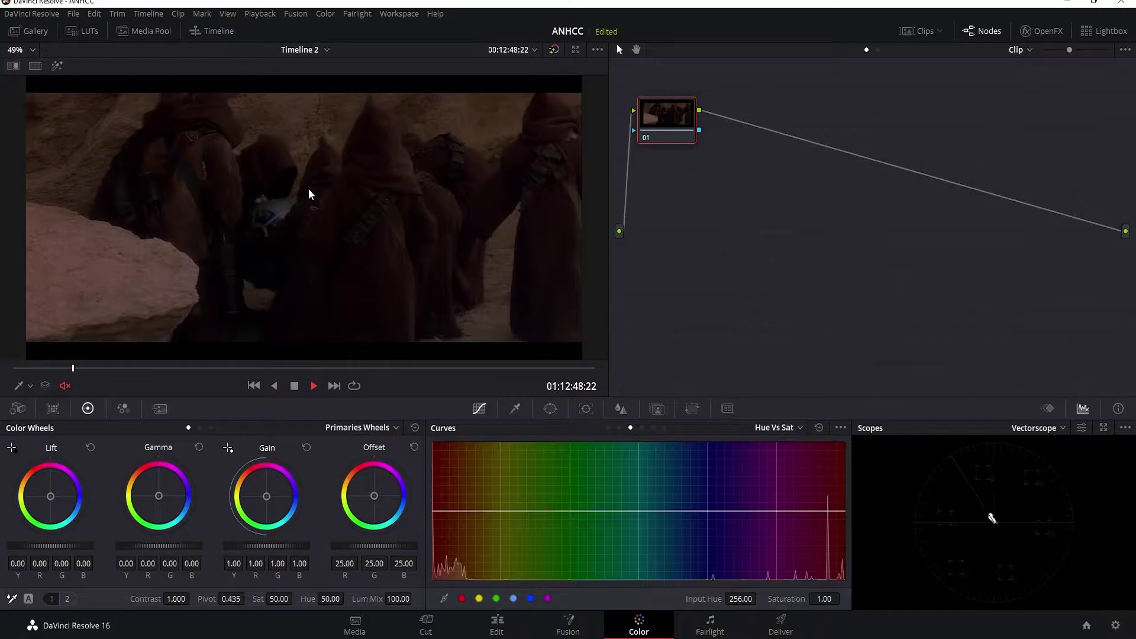
drag(676, 118, 692, 155)
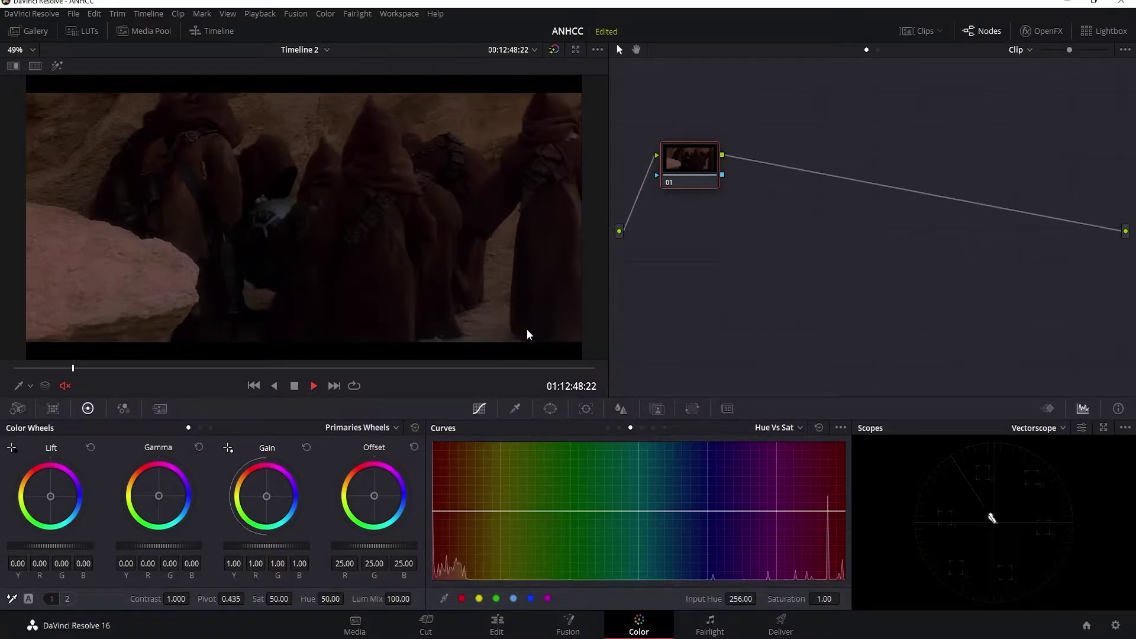
- Lower the white points of the blue, green and red custom curves on node 01 to neutralize the color cast
click(607, 431)
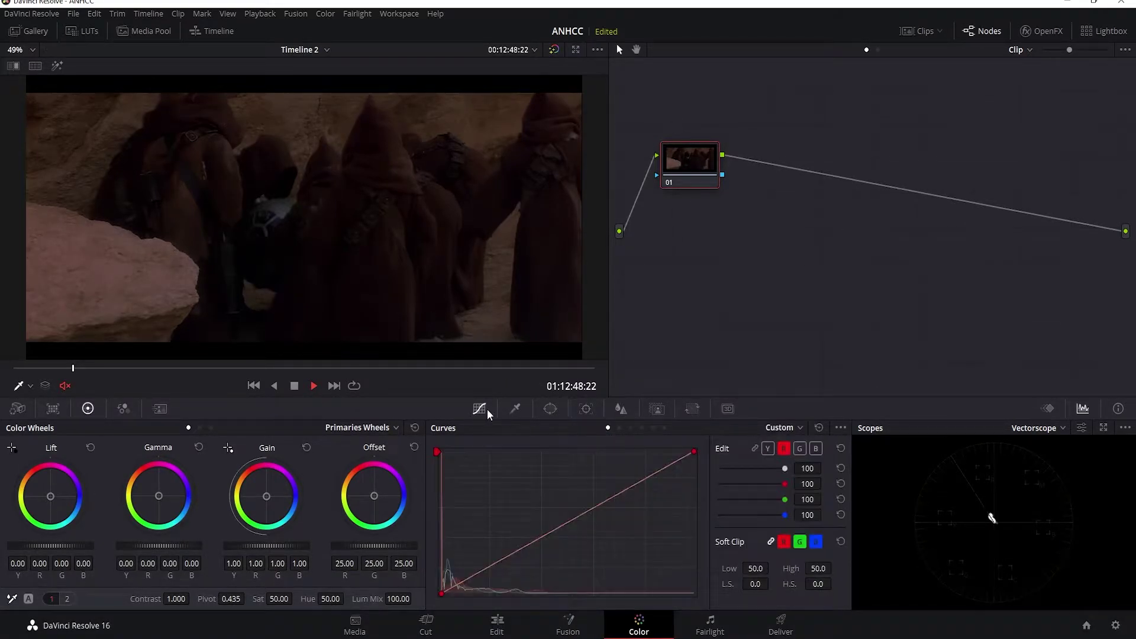
click(814, 450)
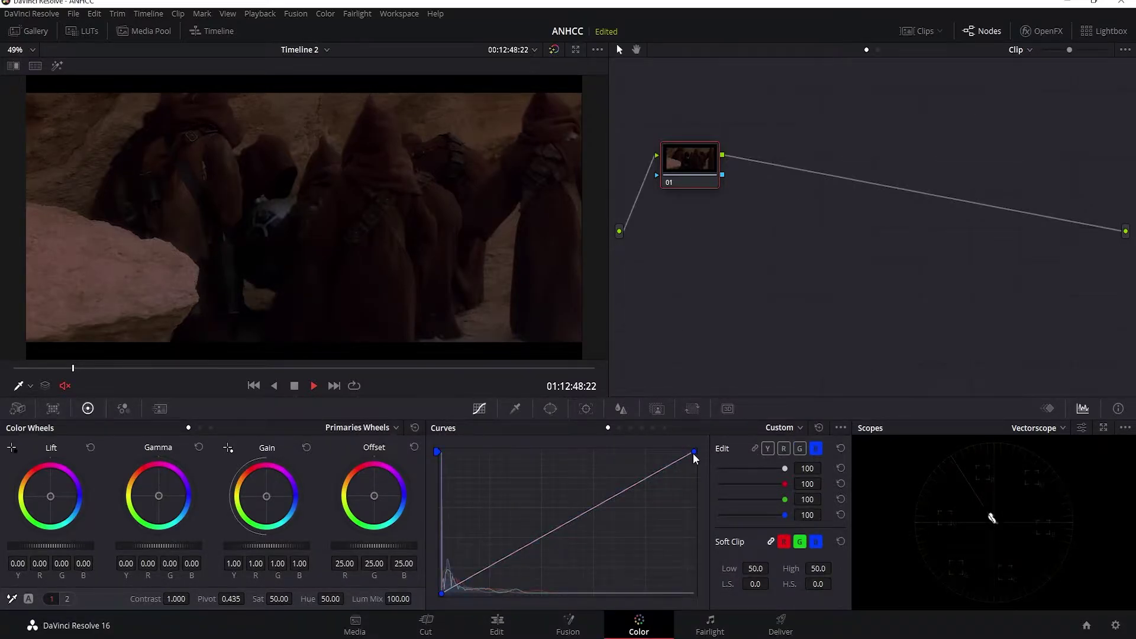
drag(694, 452, 716, 569)
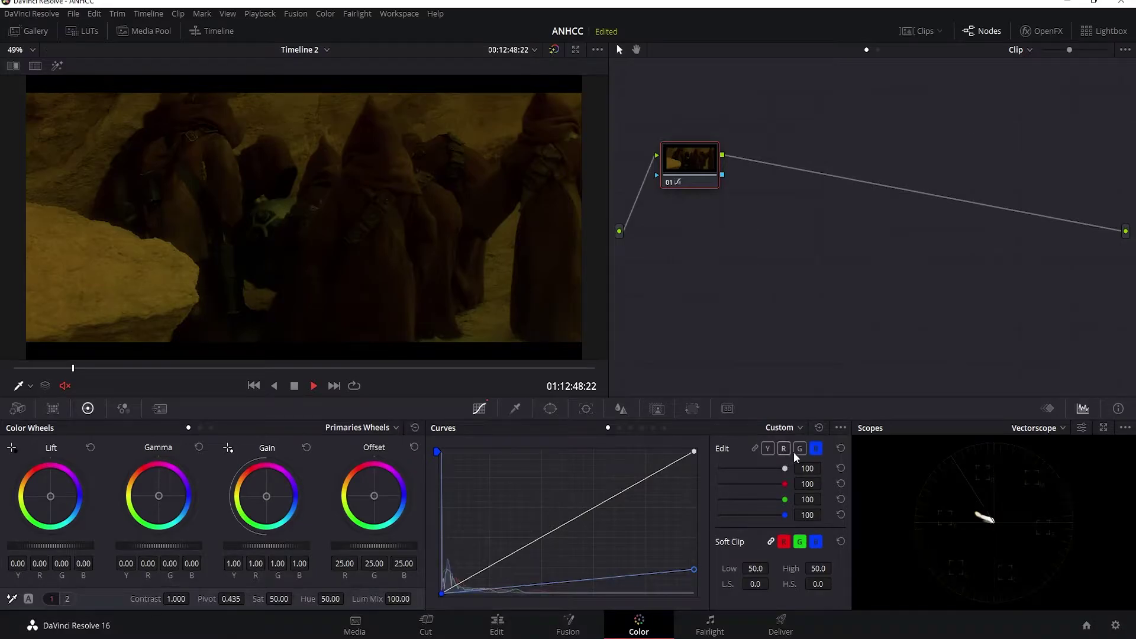
click(799, 449)
drag(694, 453, 717, 560)
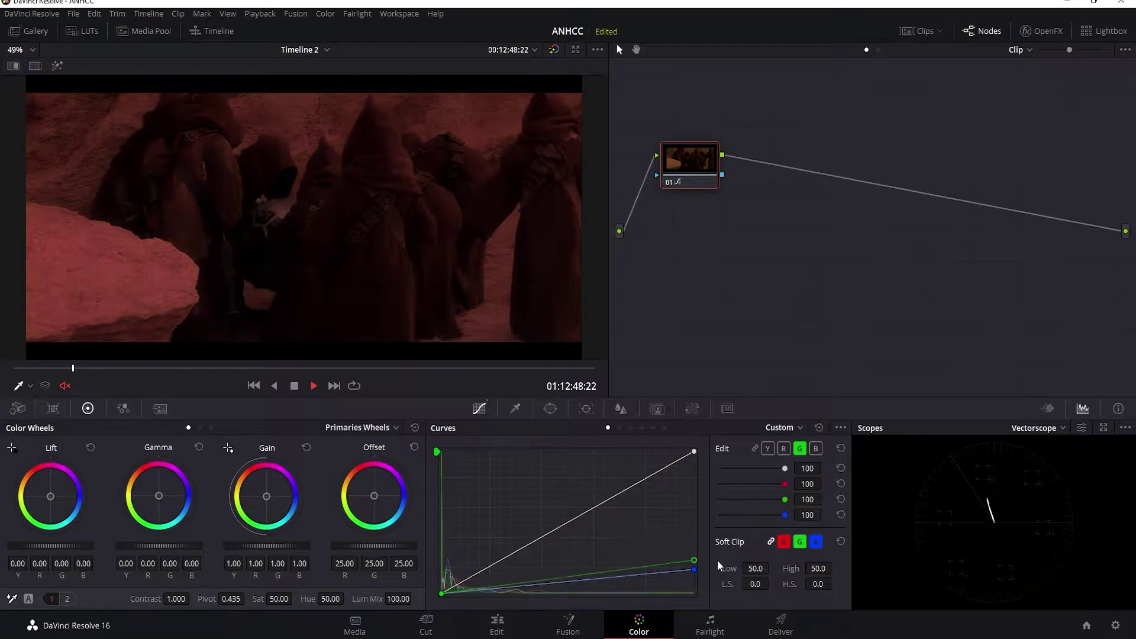
click(783, 448)
drag(694, 452, 723, 554)
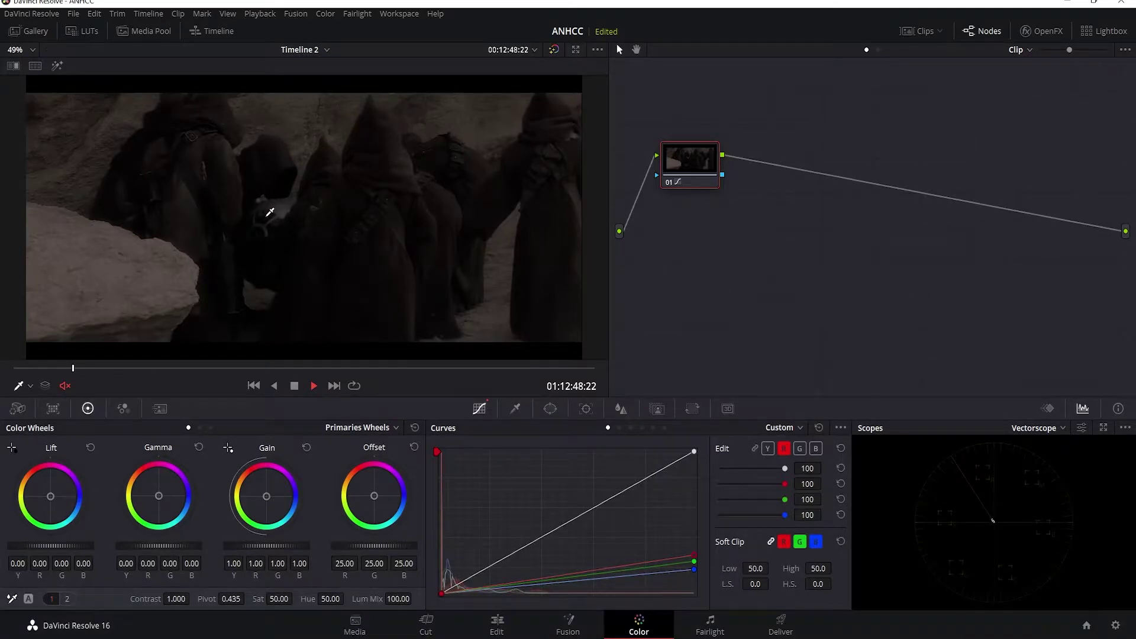
- Check the correction on other shots up to 01:21:03:15 and label node 01 "Color Cast Remove"
click(90, 368)
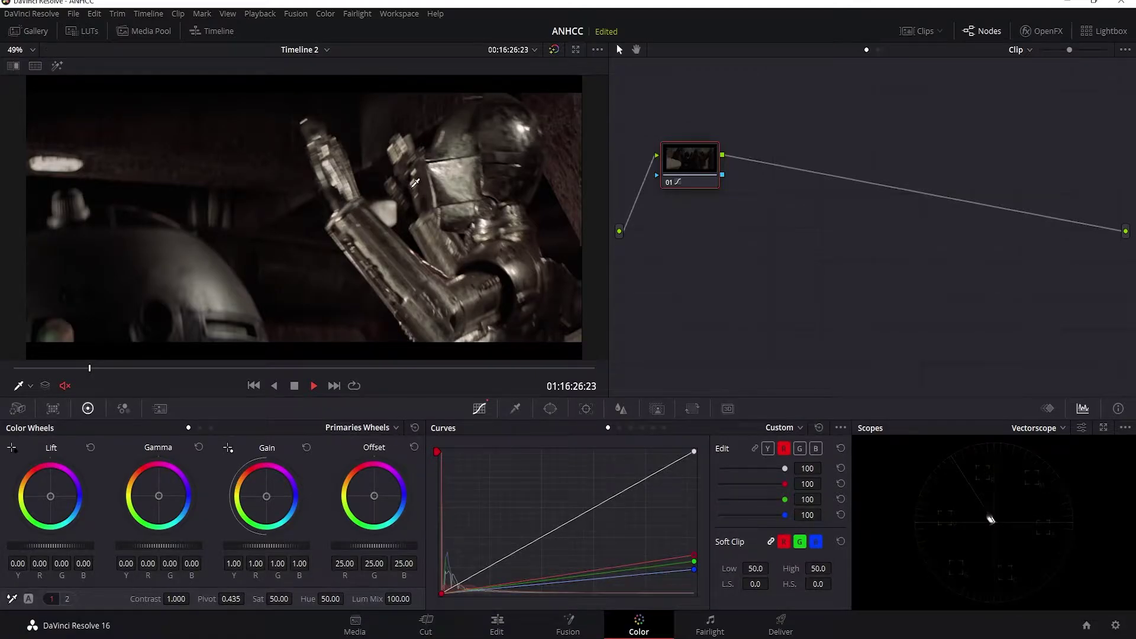
click(112, 371)
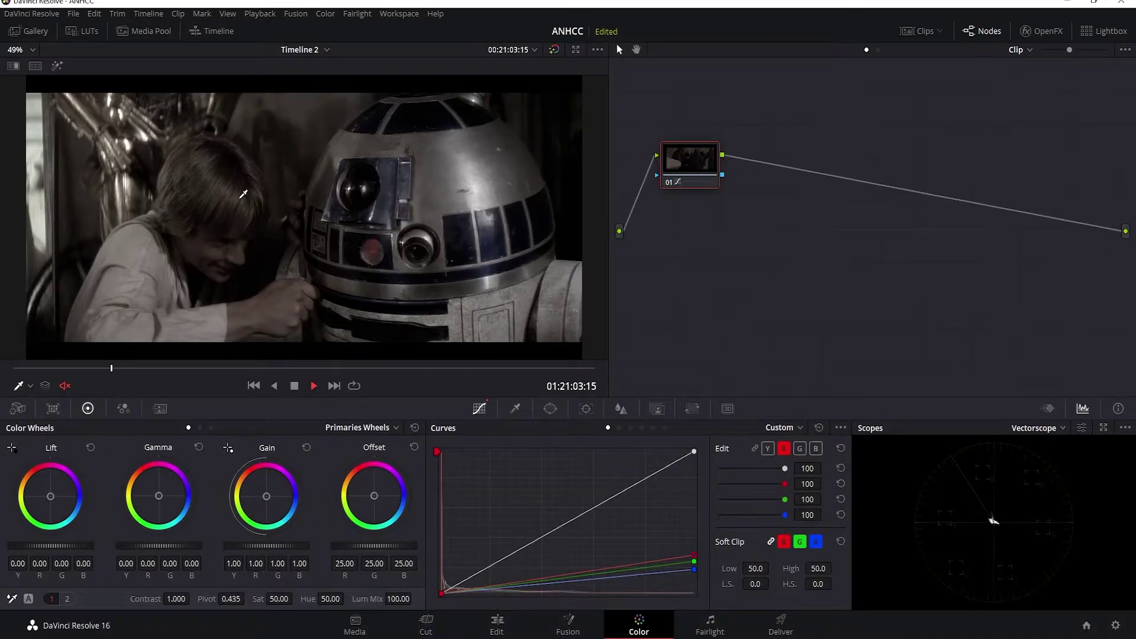
right_click(698, 157)
click(746, 182)
text(Color Cast Remove)
key(Return)
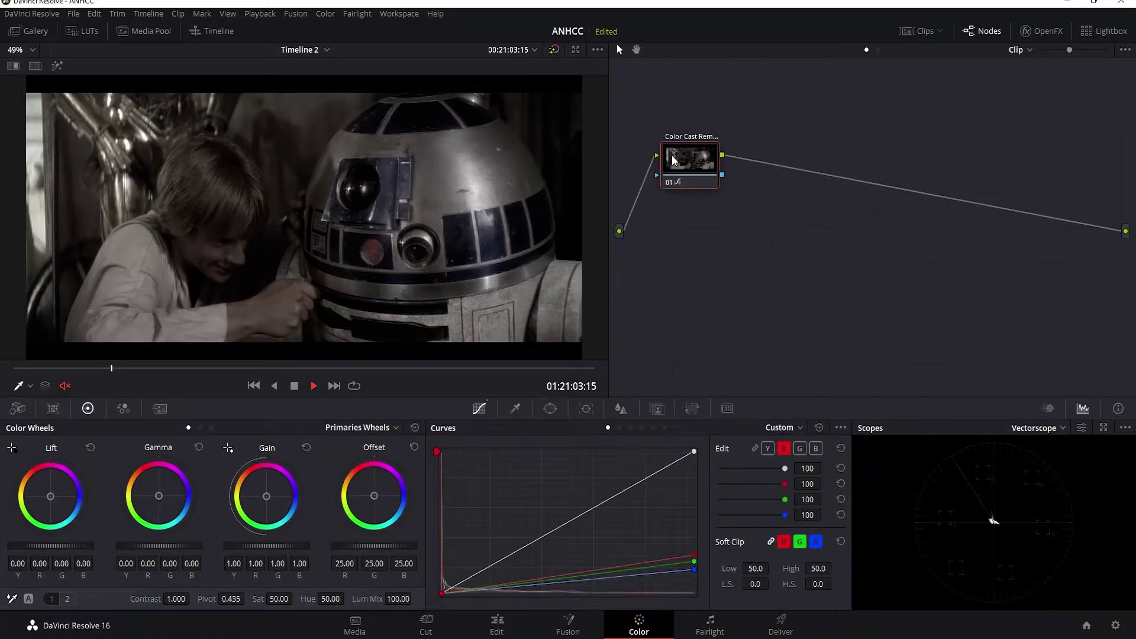
- Add a serial node after the color cast node and label it "White Balance"
right_click(685, 158)
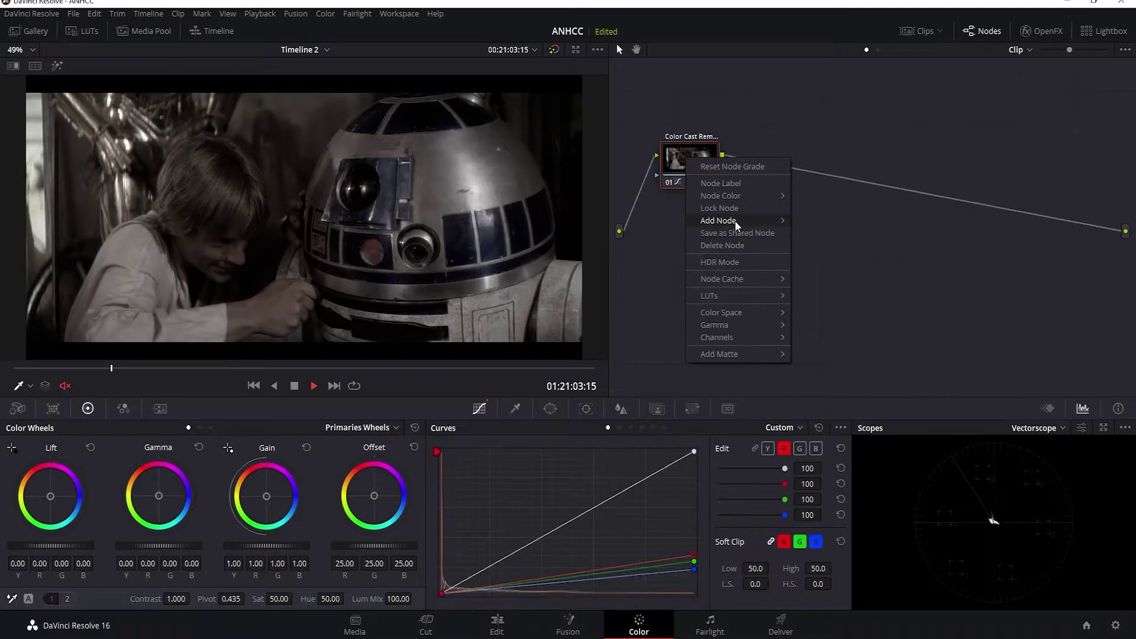
mouse_move(735, 221)
click(814, 223)
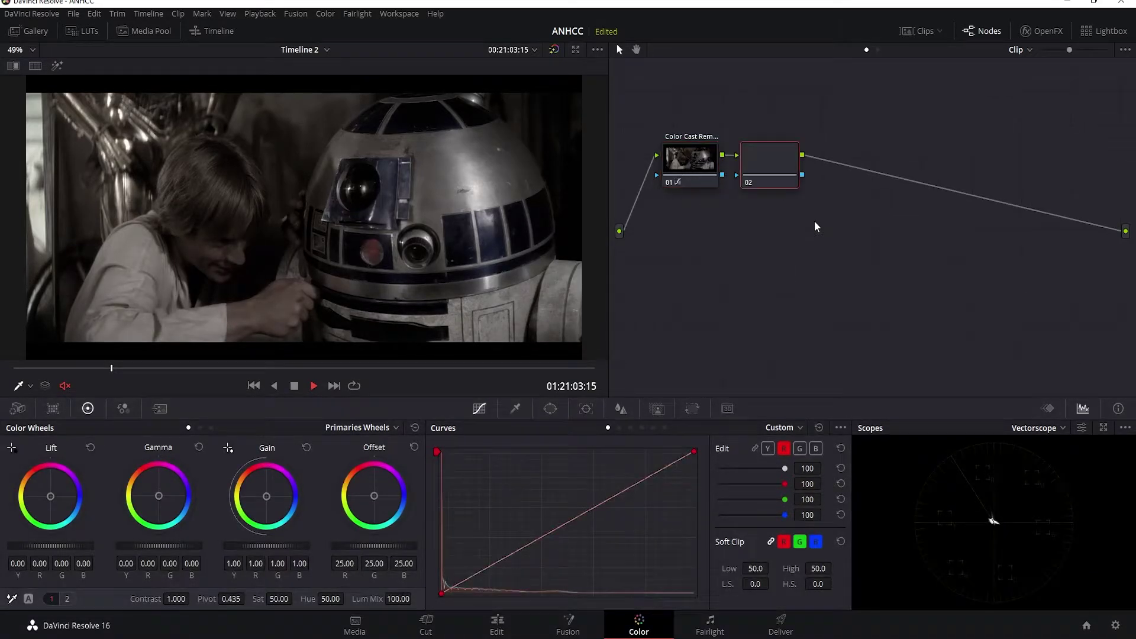
right_click(775, 147)
click(797, 168)
text(White Balance)
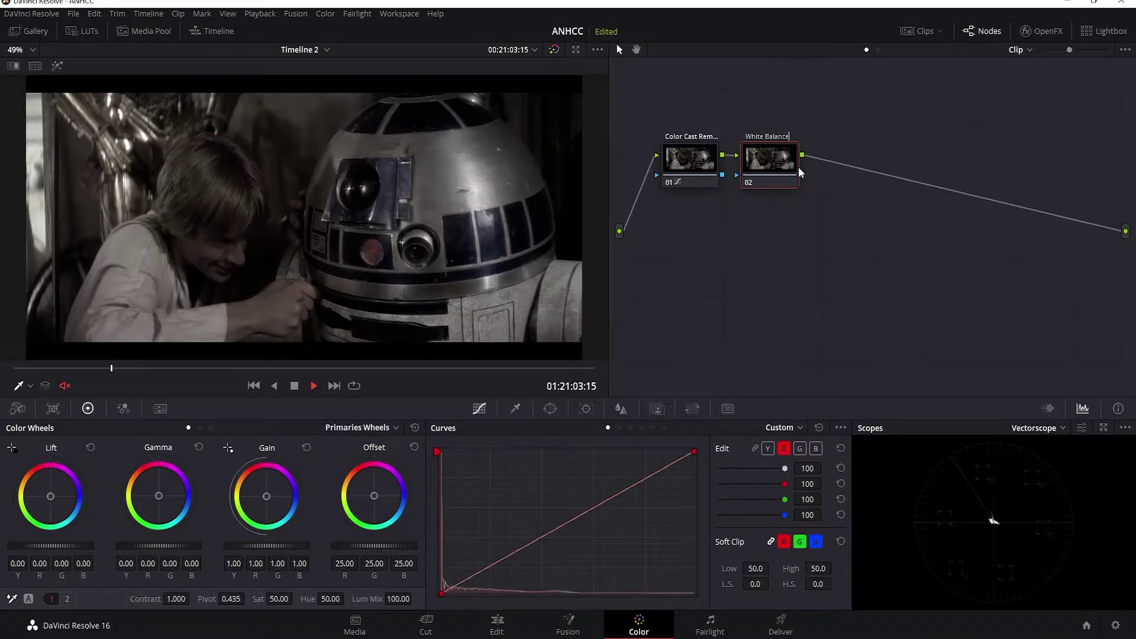
key(Return)
- Add a serial node after White Balance, label it "Saturation", and raise its saturation
right_click(787, 169)
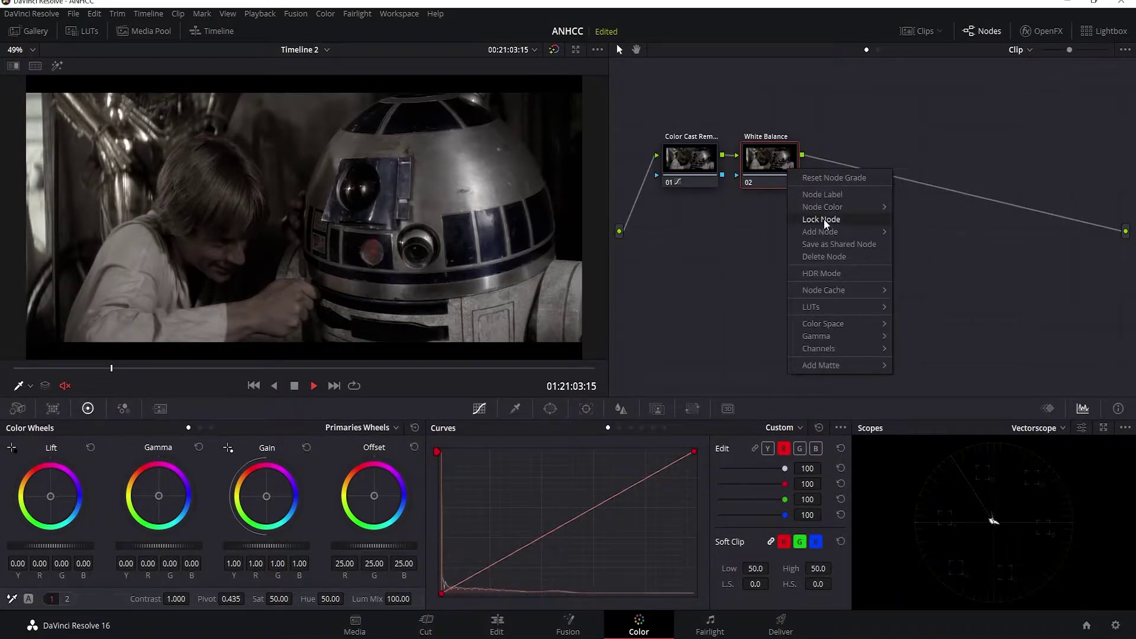
mouse_move(825, 232)
click(975, 236)
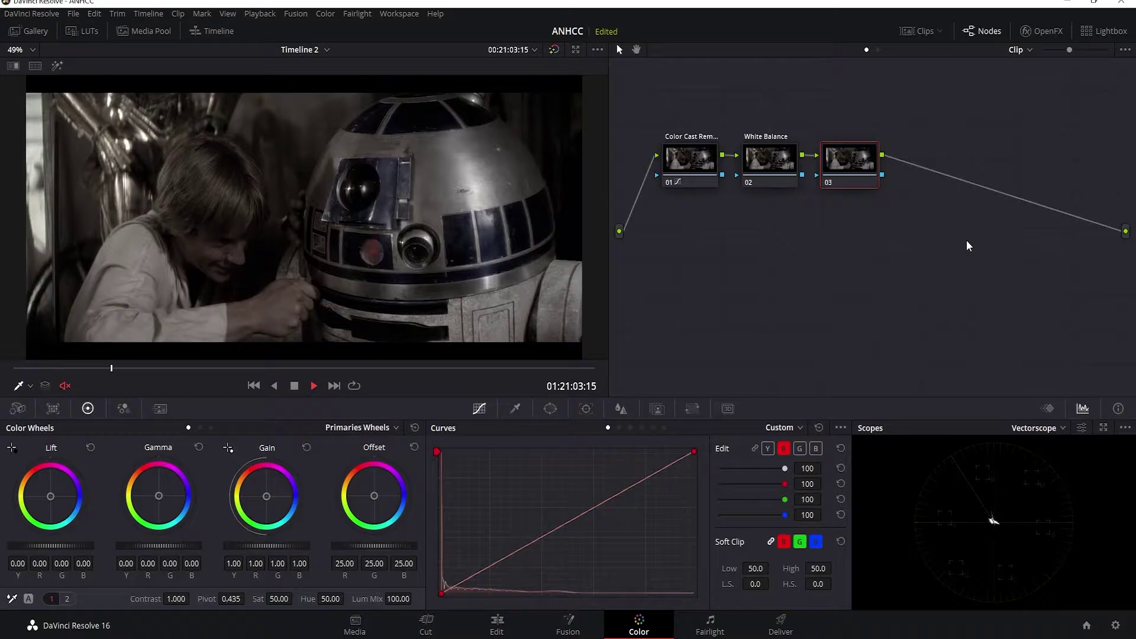
right_click(858, 161)
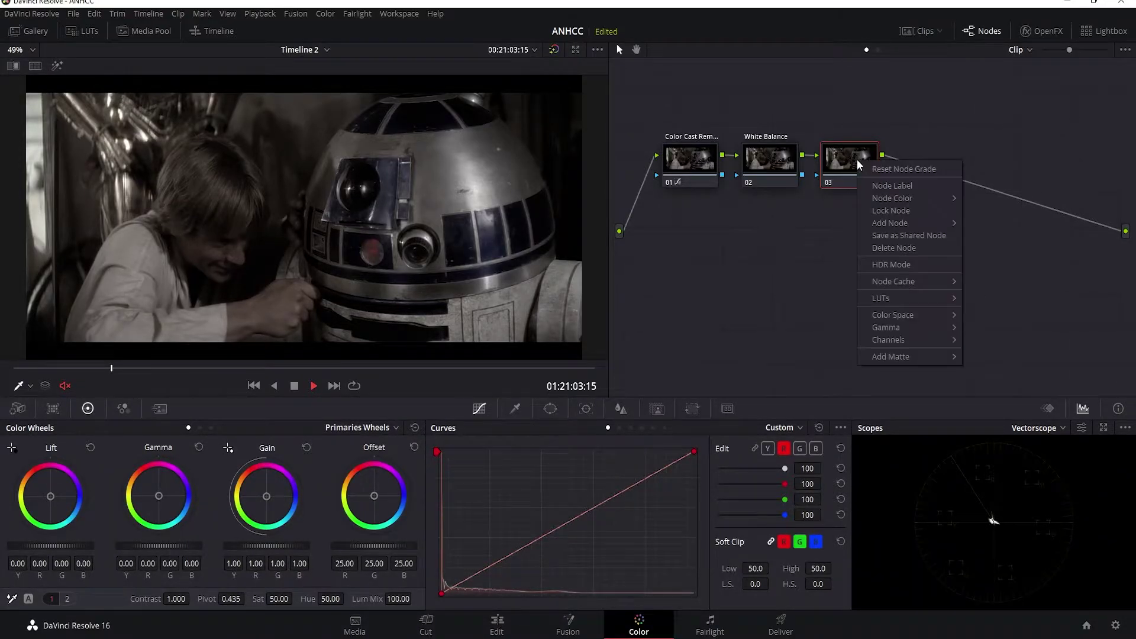
click(886, 187)
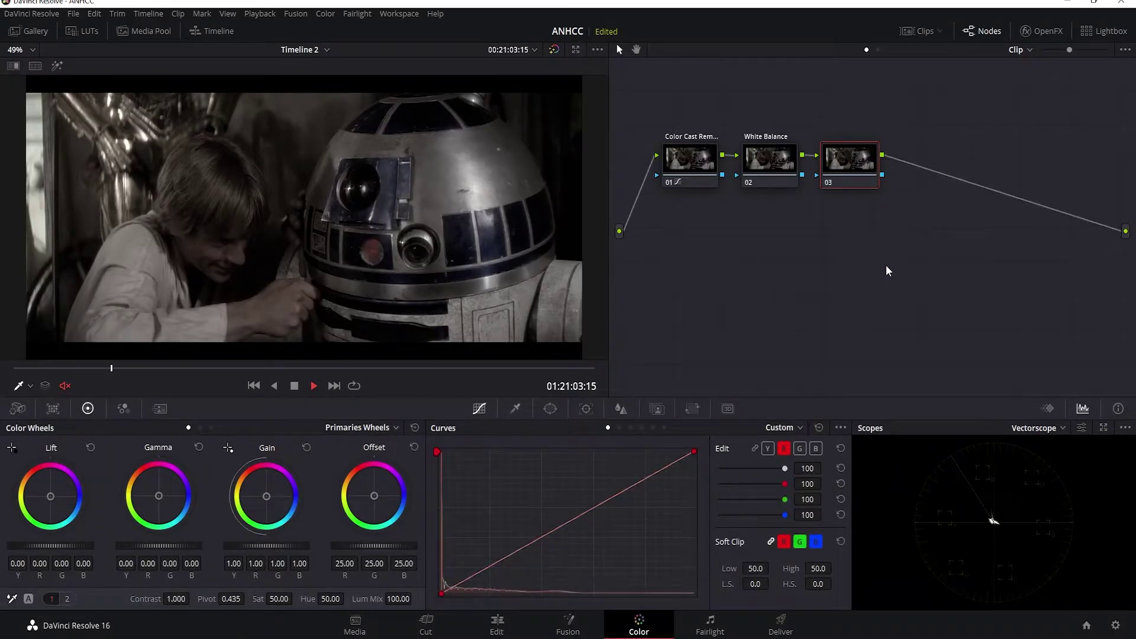
text(Saturation)
key(Return)
drag(257, 599, 290, 599)
- Adjust the temperature and tint on the White Balance node to cool the image
click(771, 166)
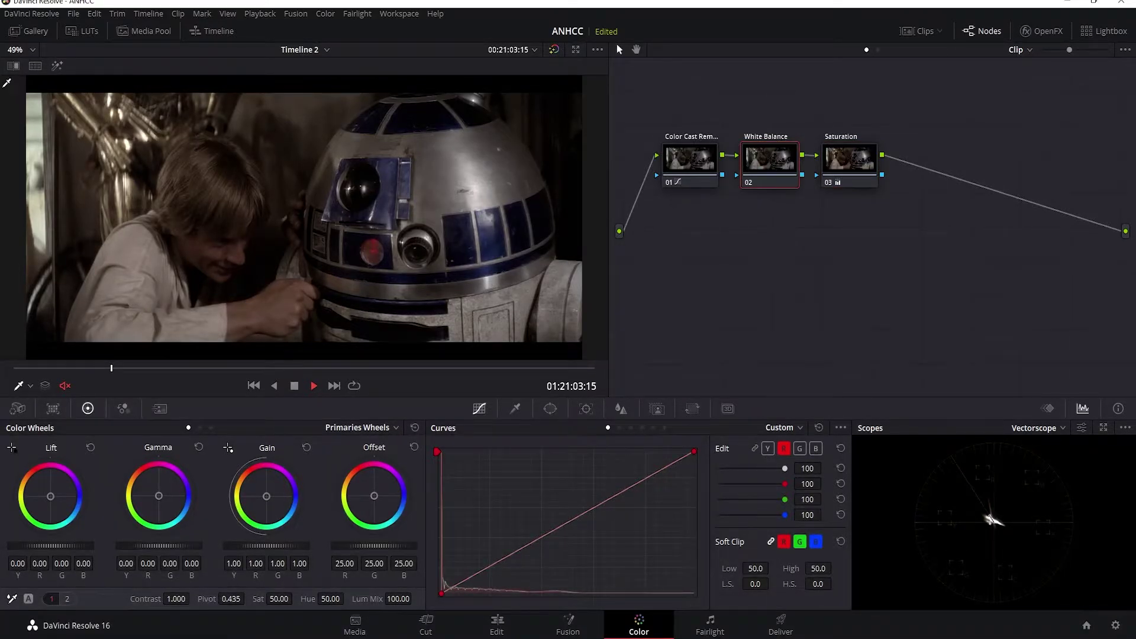
click(68, 599)
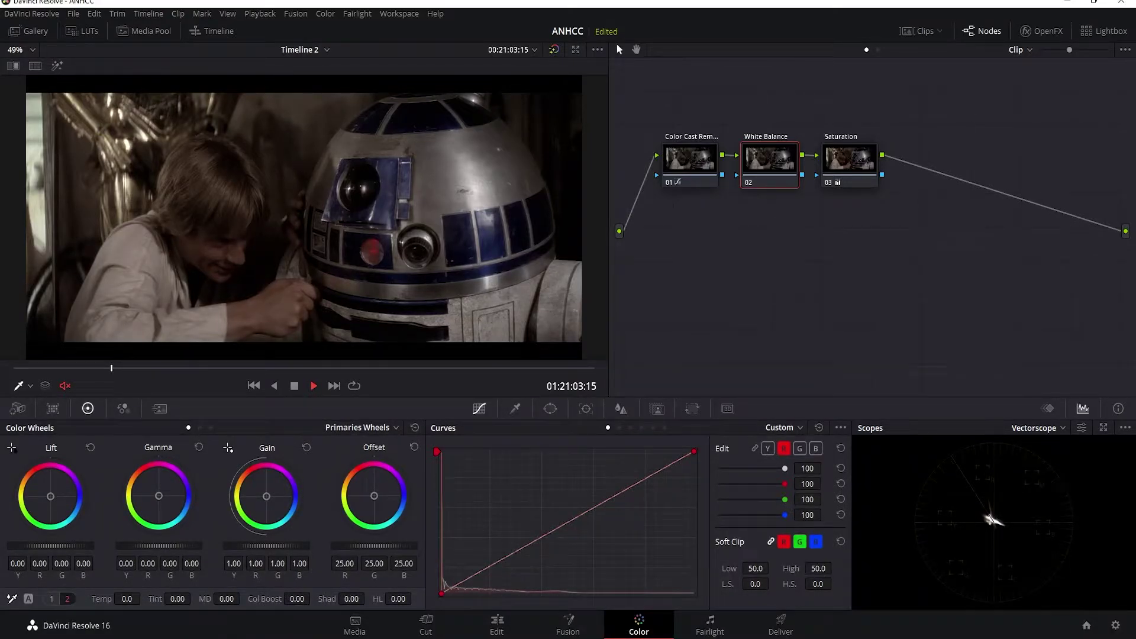
mouse_move(127, 599)
mouse_down()
mouse_move(101, 599)
mouse_move(136, 598)
mouse_up()
drag(151, 598, 144, 599)
- Add a fourth serial node after the Saturation node
click(842, 165)
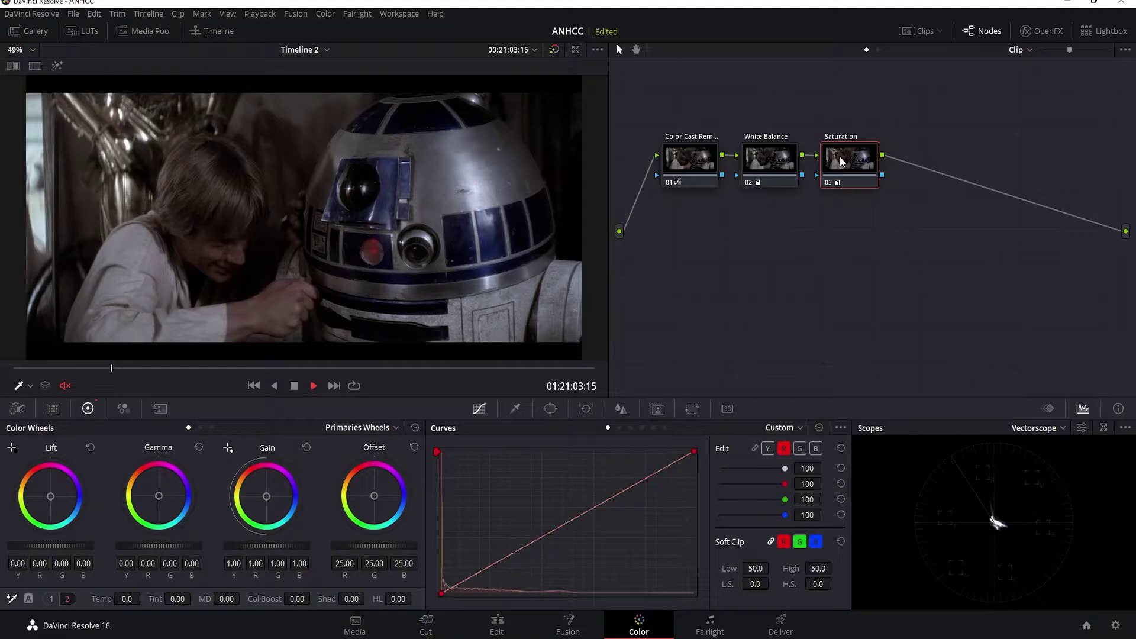
right_click(845, 156)
mouse_move(893, 221)
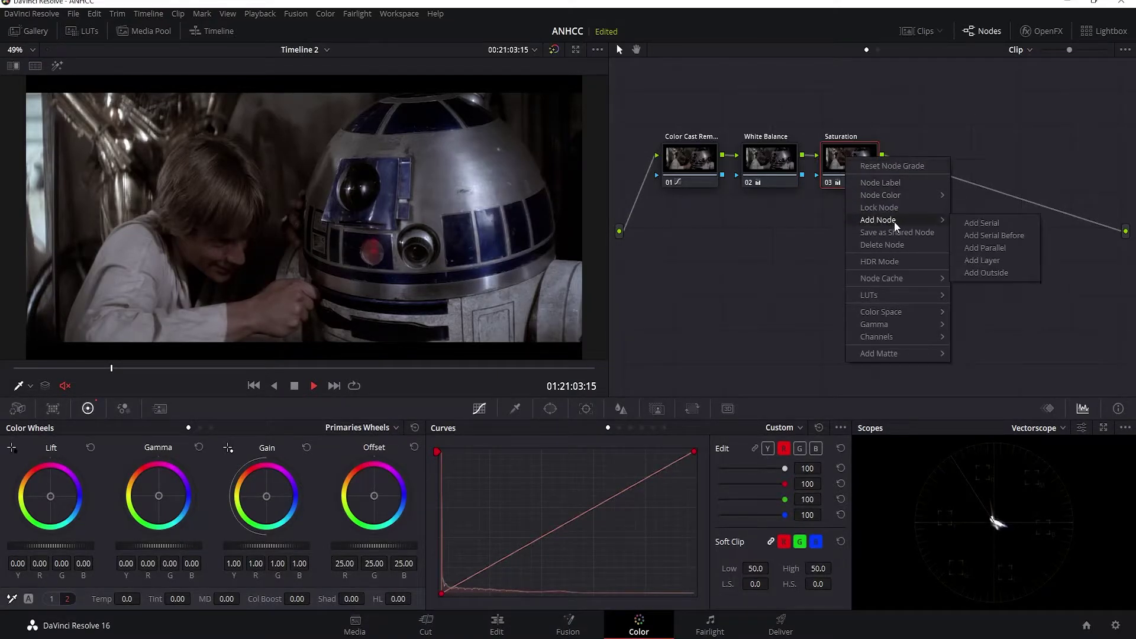
click(1006, 224)
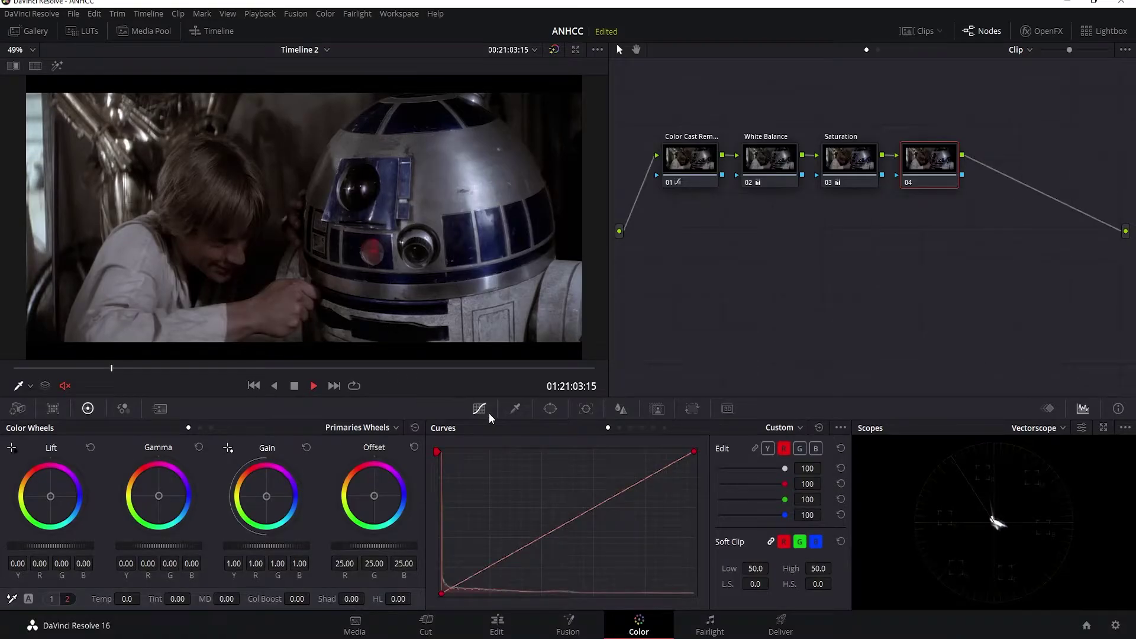
- Place Hue Vs Sat curve points on node 04 at cyan, blue, magenta, yellow, green and red, keeping them near neutral
click(632, 427)
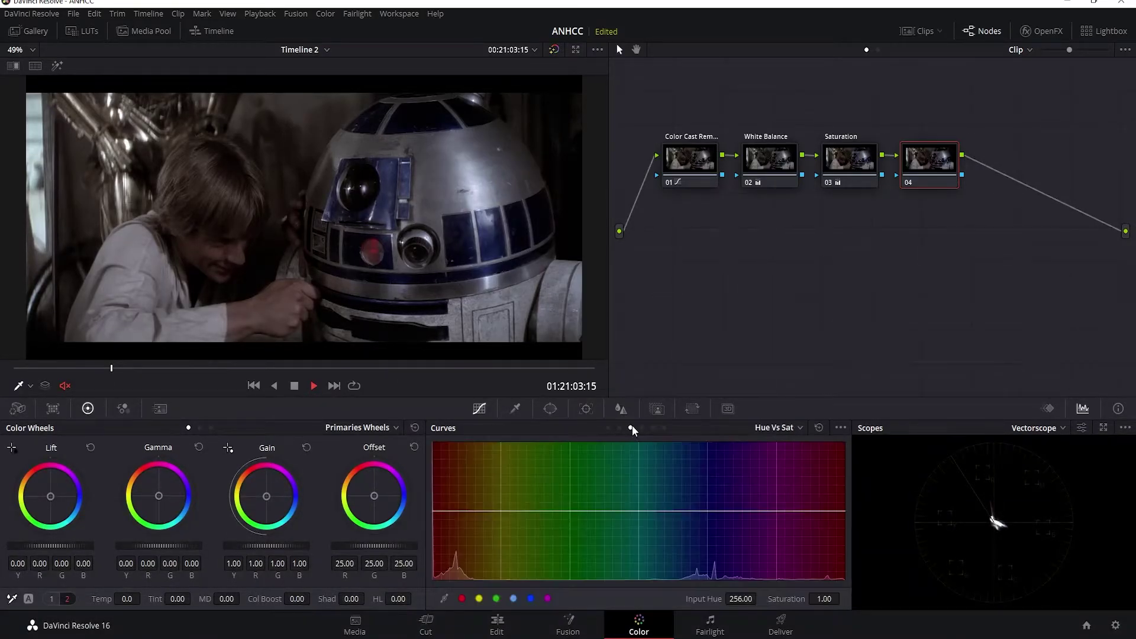
click(637, 510)
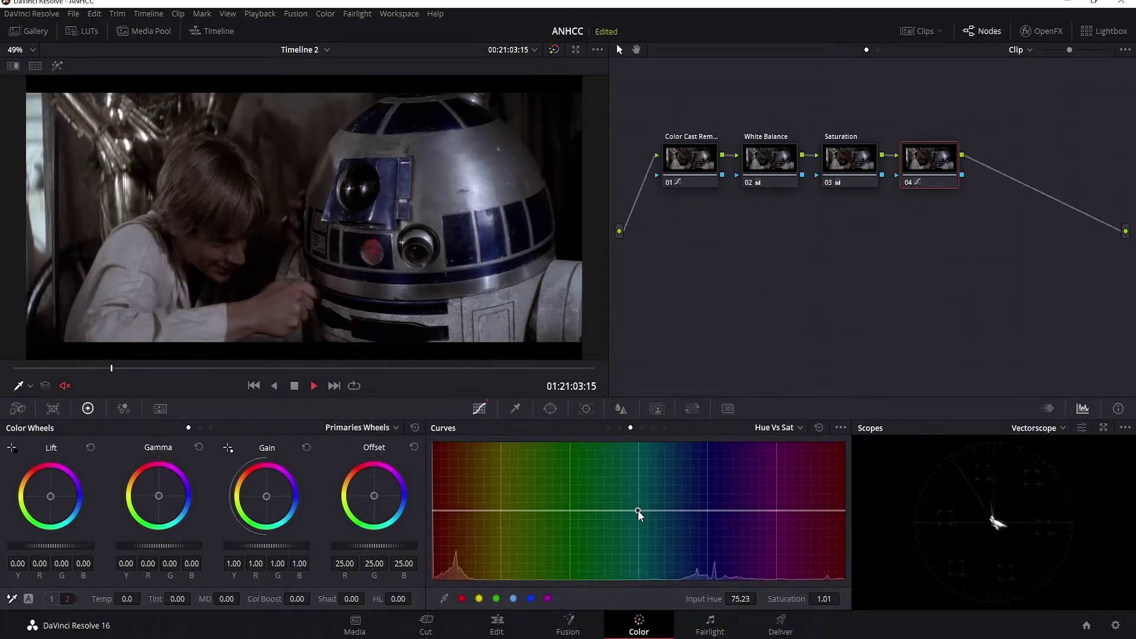
click(706, 510)
drag(708, 510, 707, 510)
drag(776, 508, 776, 512)
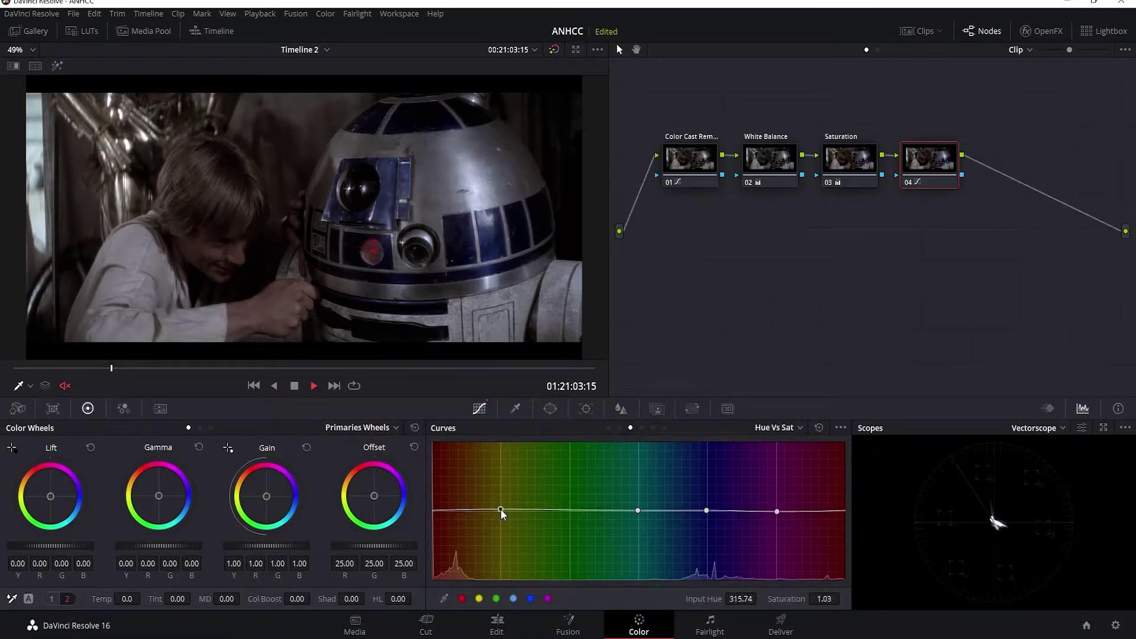
click(500, 512)
click(569, 510)
drag(569, 510, 570, 513)
click(432, 510)
drag(430, 510, 432, 511)
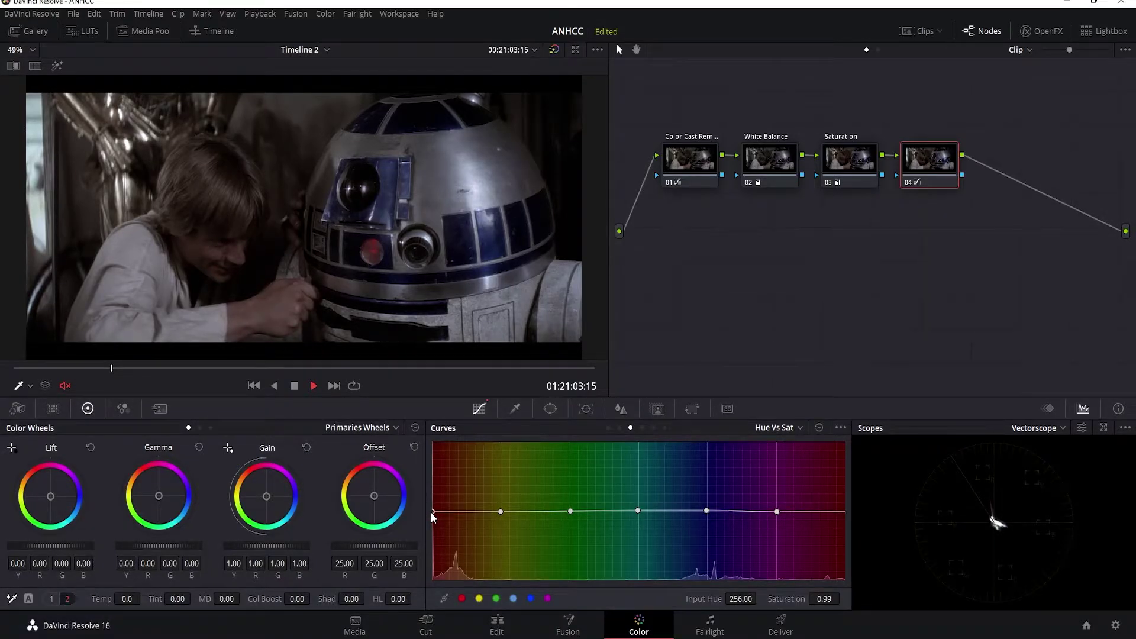
- Raise the yellow point of the Hue Vs Sat curve almost to its maximum and the red point moderately
drag(501, 512, 500, 445)
drag(432, 510, 432, 488)
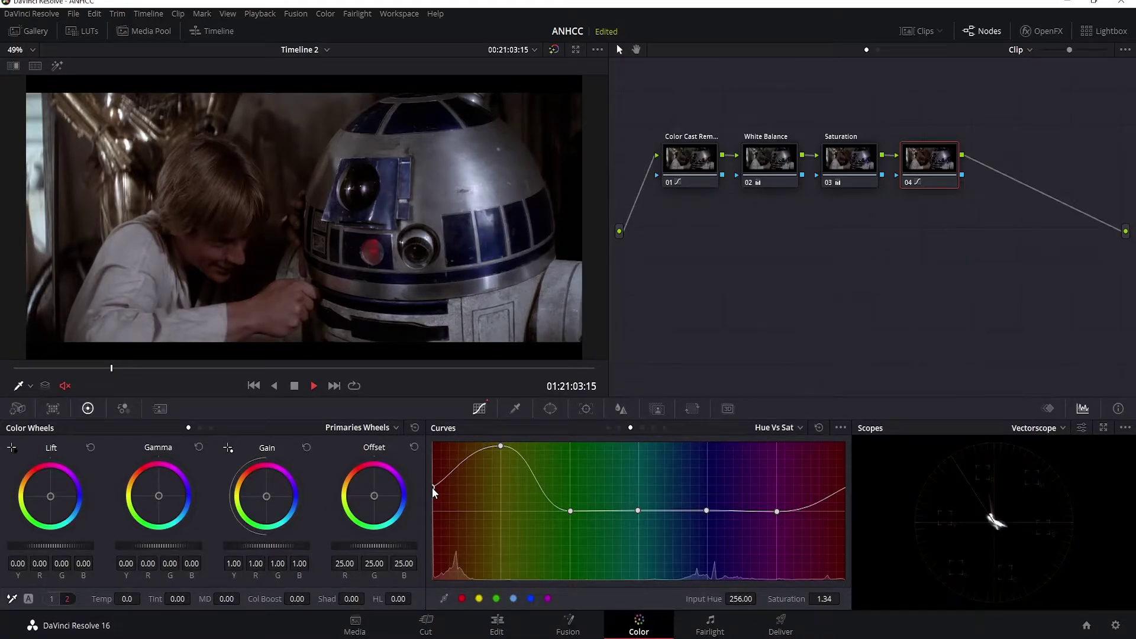
drag(431, 488, 432, 484)
- Draw a closed five-point curve window around the hand of the boy working on the droid
click(554, 410)
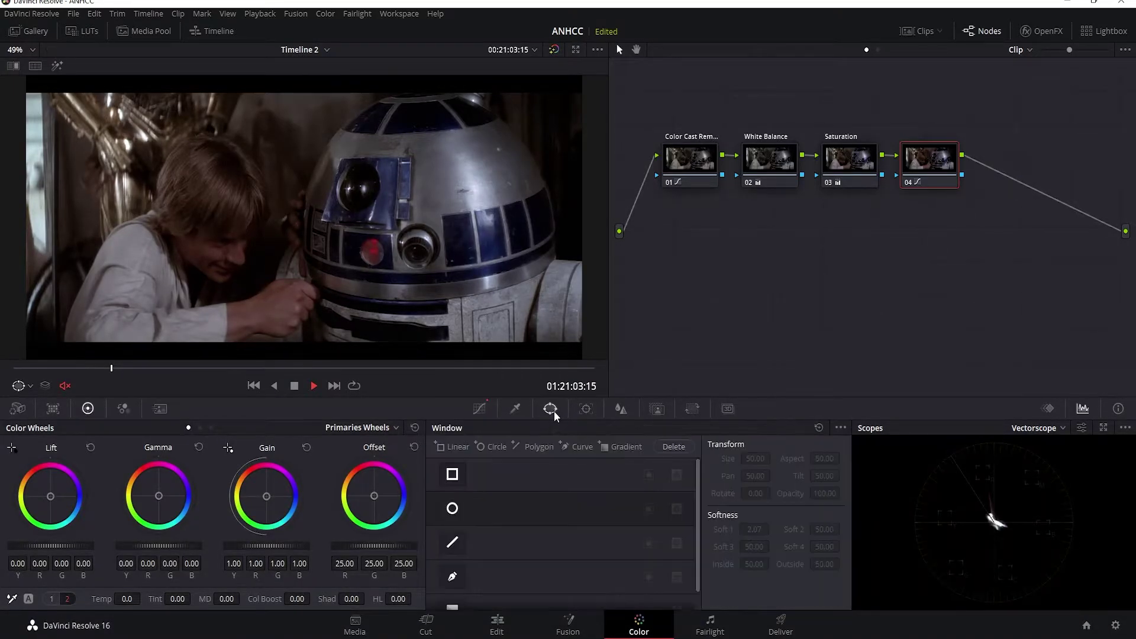
click(453, 576)
click(272, 287)
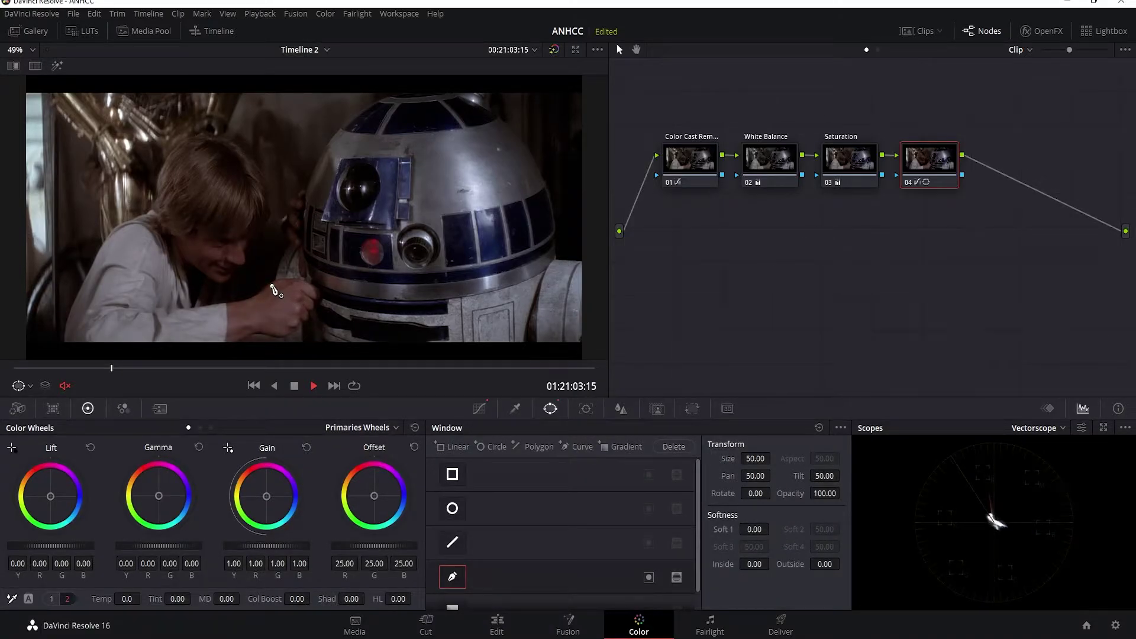
click(245, 302)
click(248, 328)
click(286, 328)
click(293, 306)
click(271, 287)
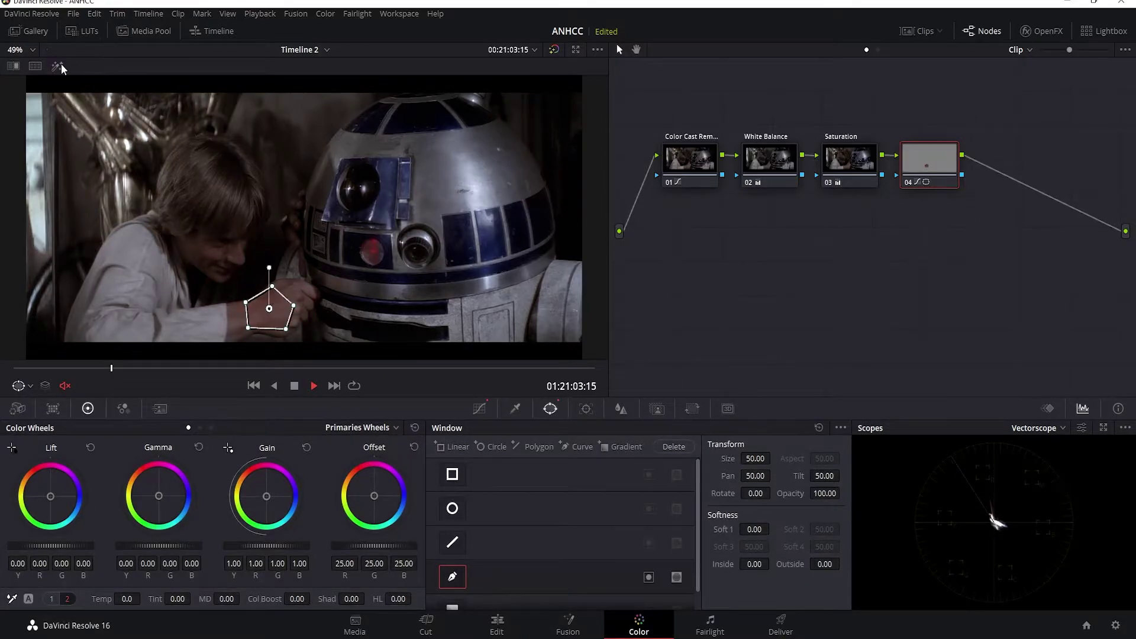
- Highlight only the windowed hand area and place near-neutral Hue Vs Hue points on node 04 at yellow, green, cyan, blue, magenta and red
click(60, 65)
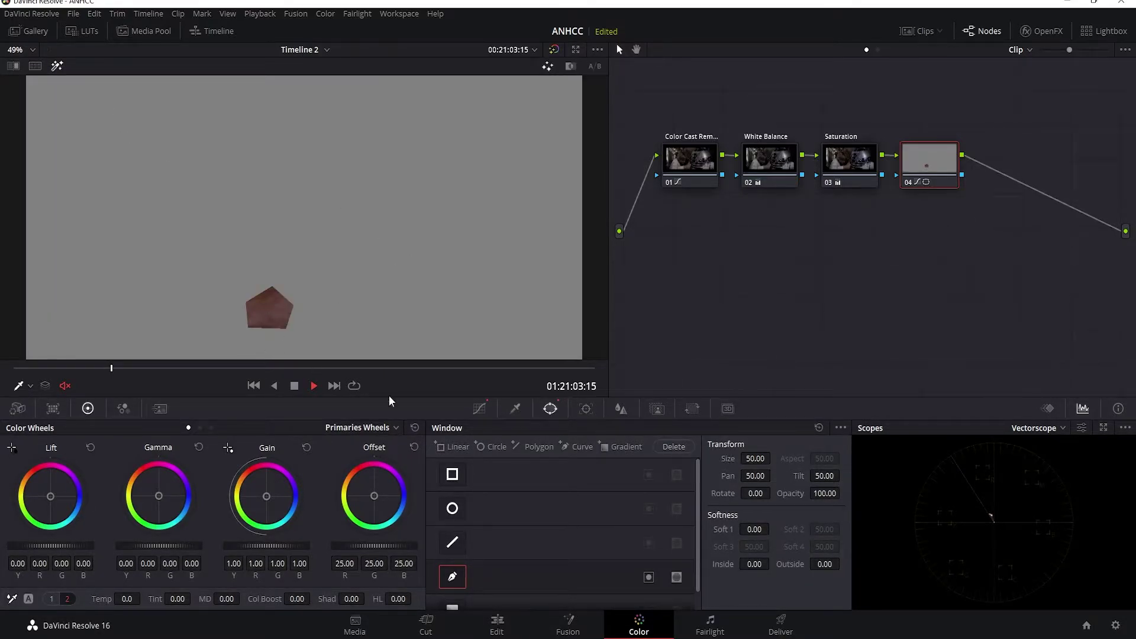
click(481, 408)
click(618, 431)
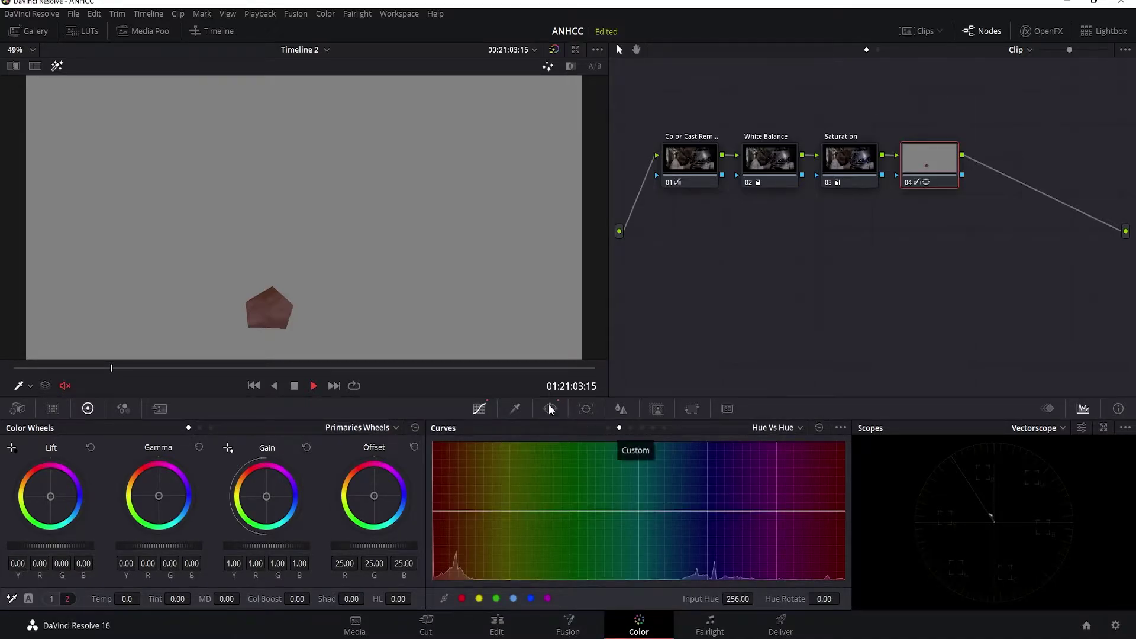
click(500, 510)
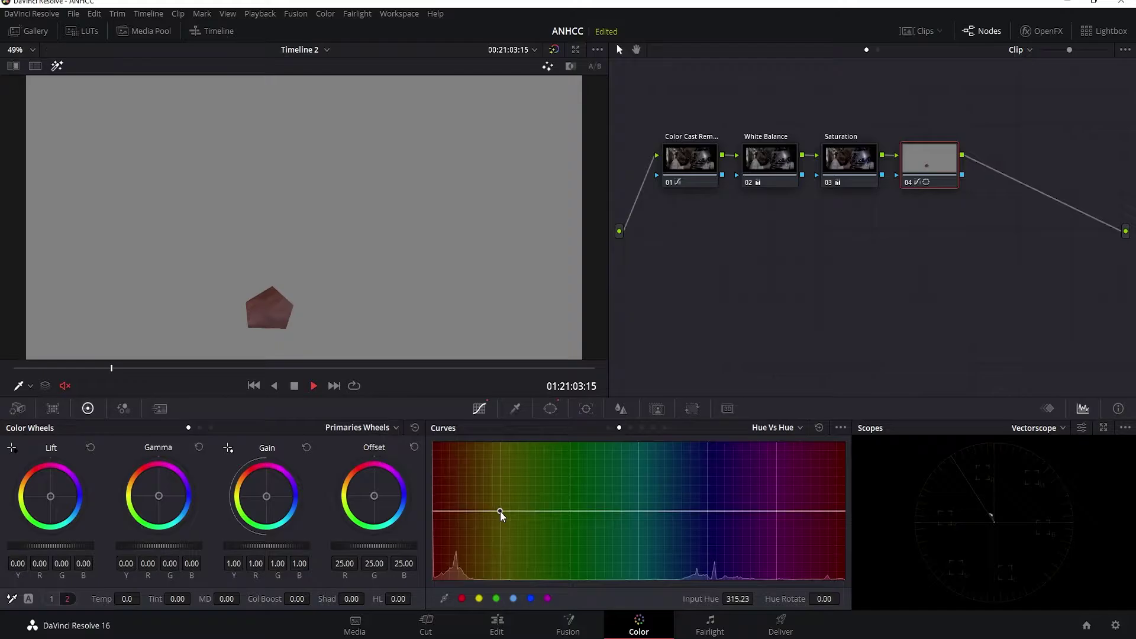
click(570, 511)
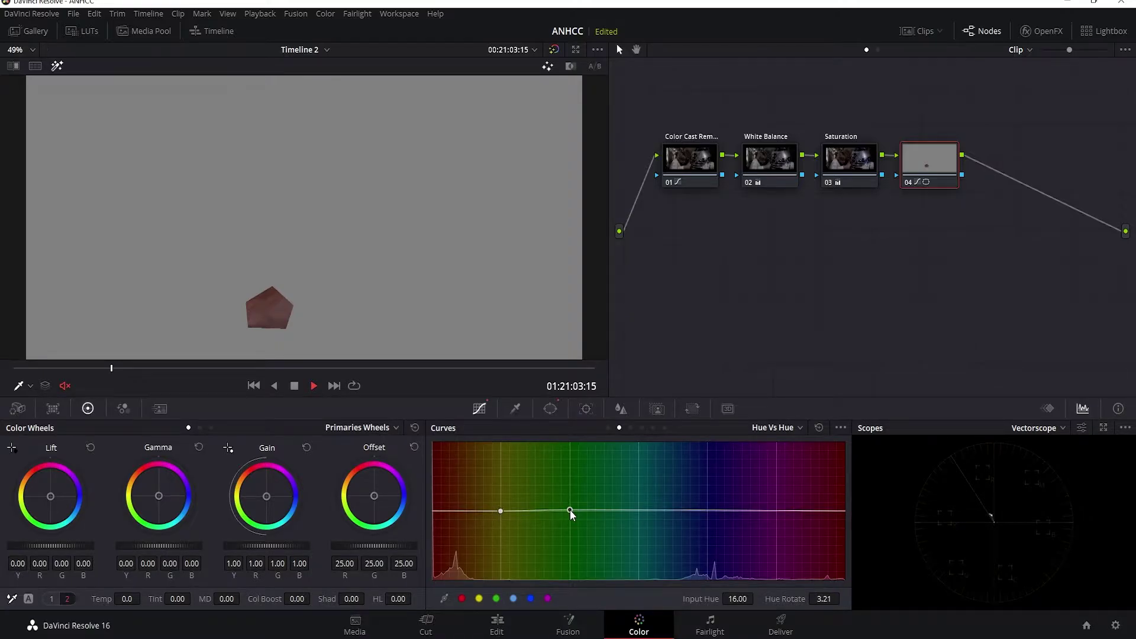
click(637, 510)
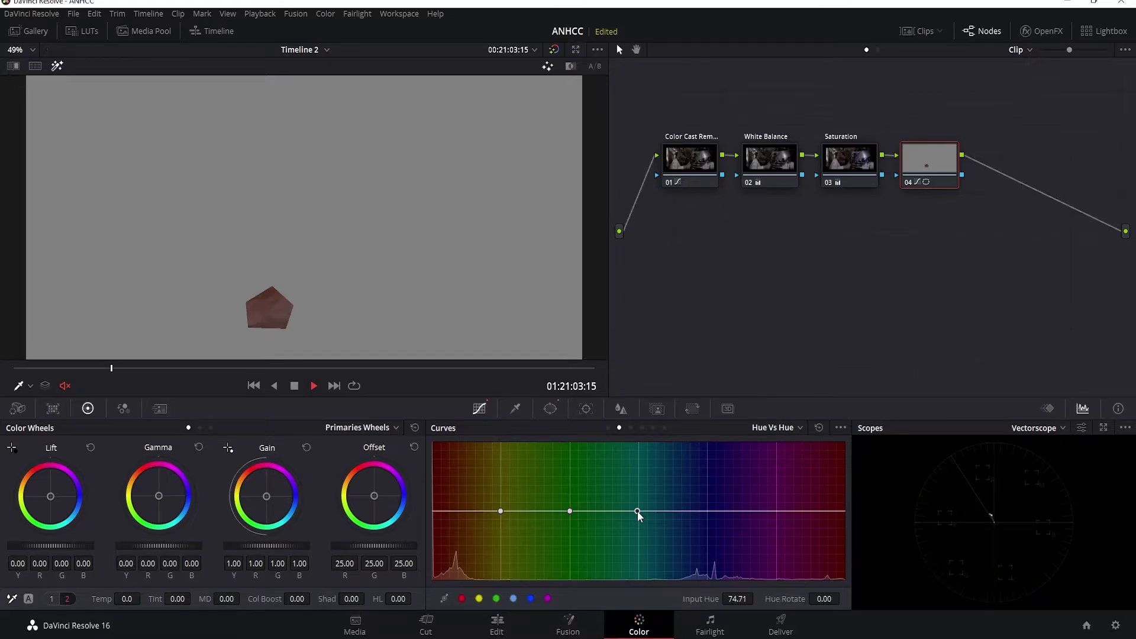
click(705, 510)
click(777, 512)
drag(779, 516, 777, 517)
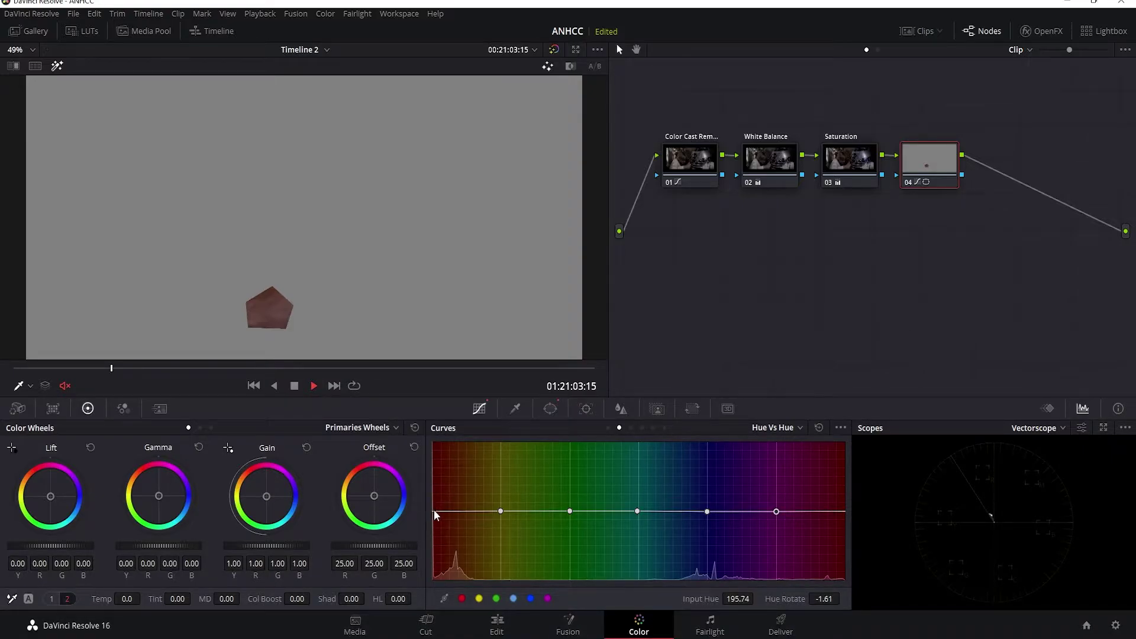
drag(434, 510, 435, 514)
- Remove the hand window from node 04 and show the graded version beside the original in a split screen
click(550, 408)
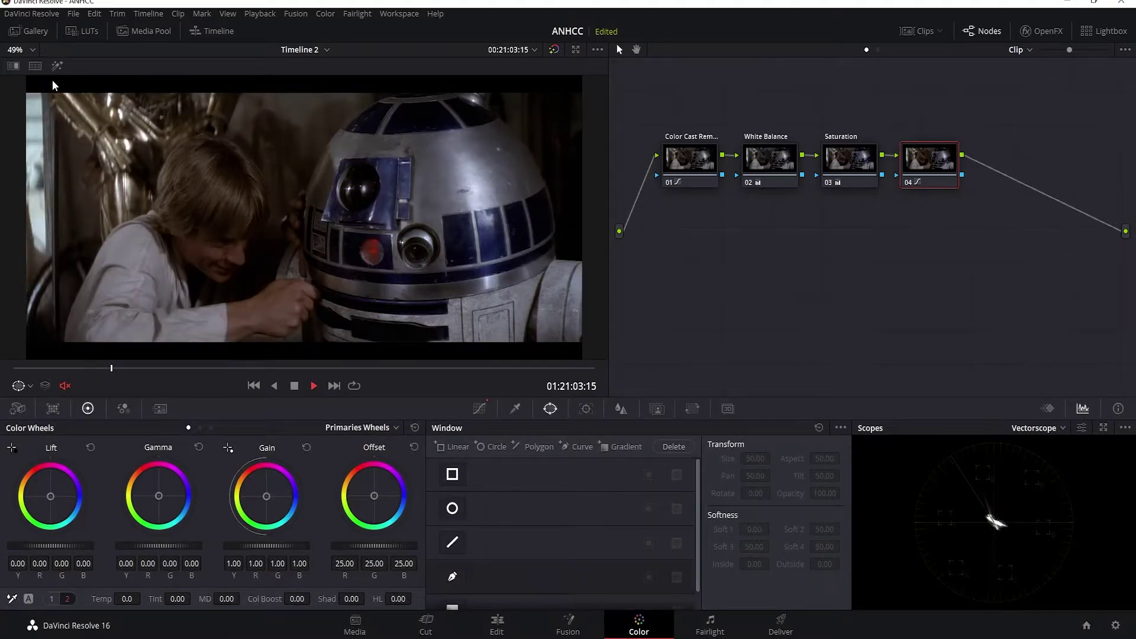
click(34, 65)
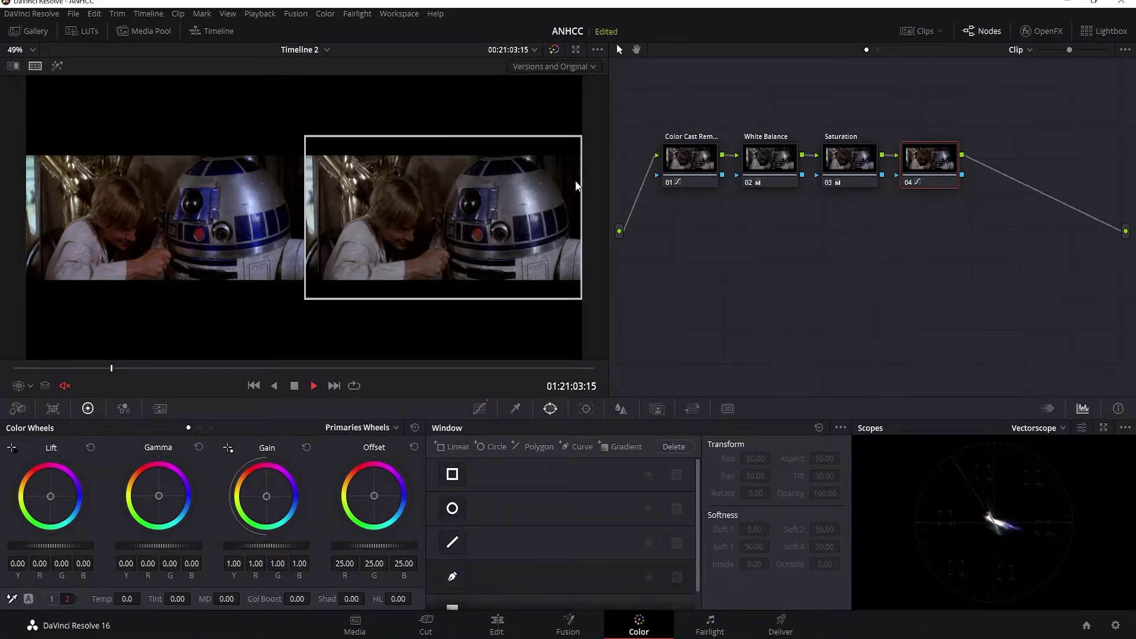
- Raise the blue point of node 04's Hue Vs Sat curve to a saturation of about 1.78
click(482, 409)
click(632, 429)
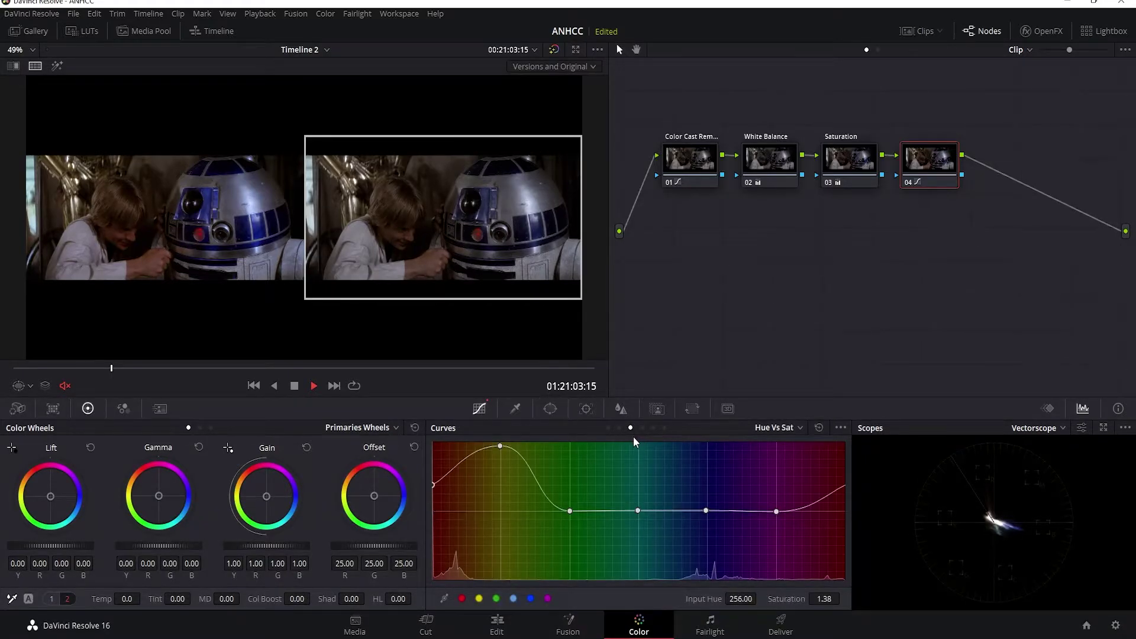
drag(707, 510, 710, 462)
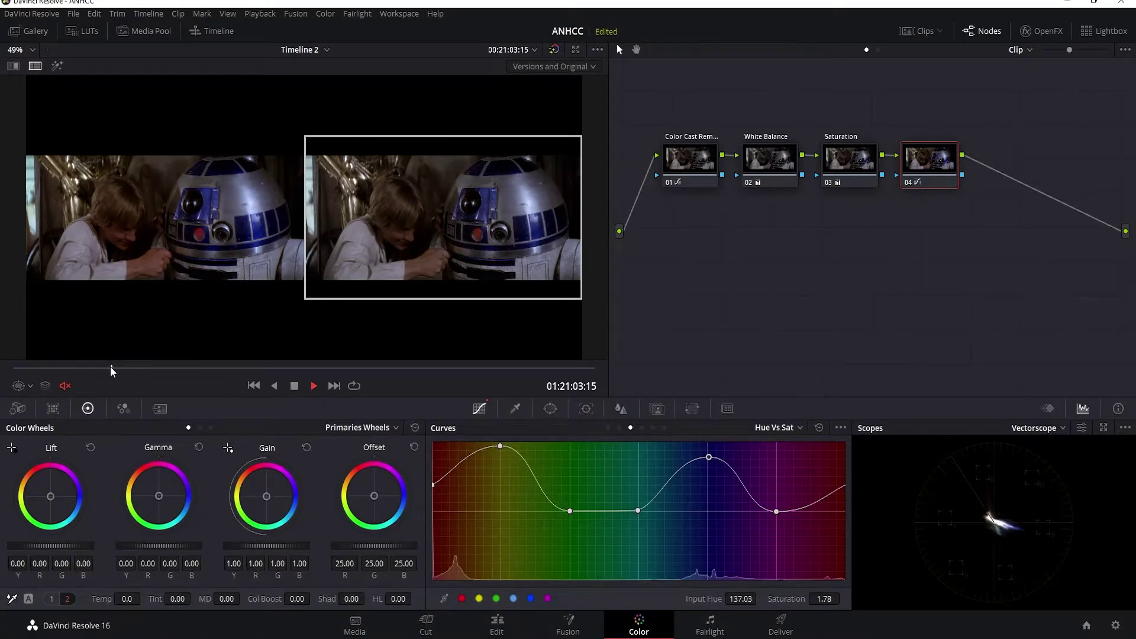
- Locate the first frame of the twin-sun homestead shot at 01:25:31:01 and split the clip there
drag(112, 366, 132, 365)
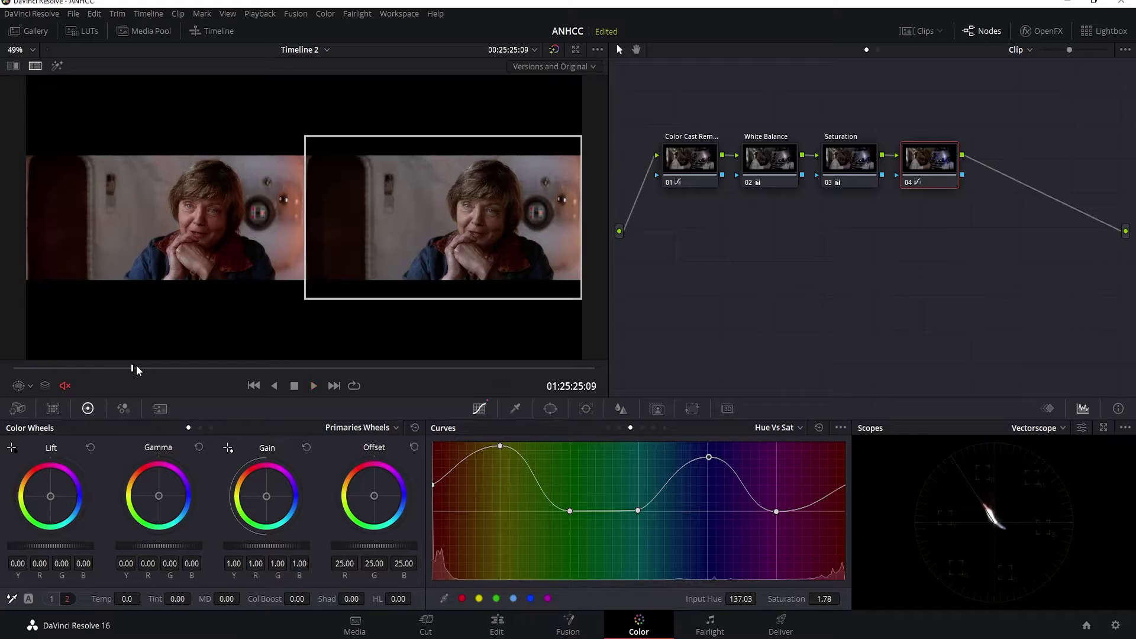
key(space)
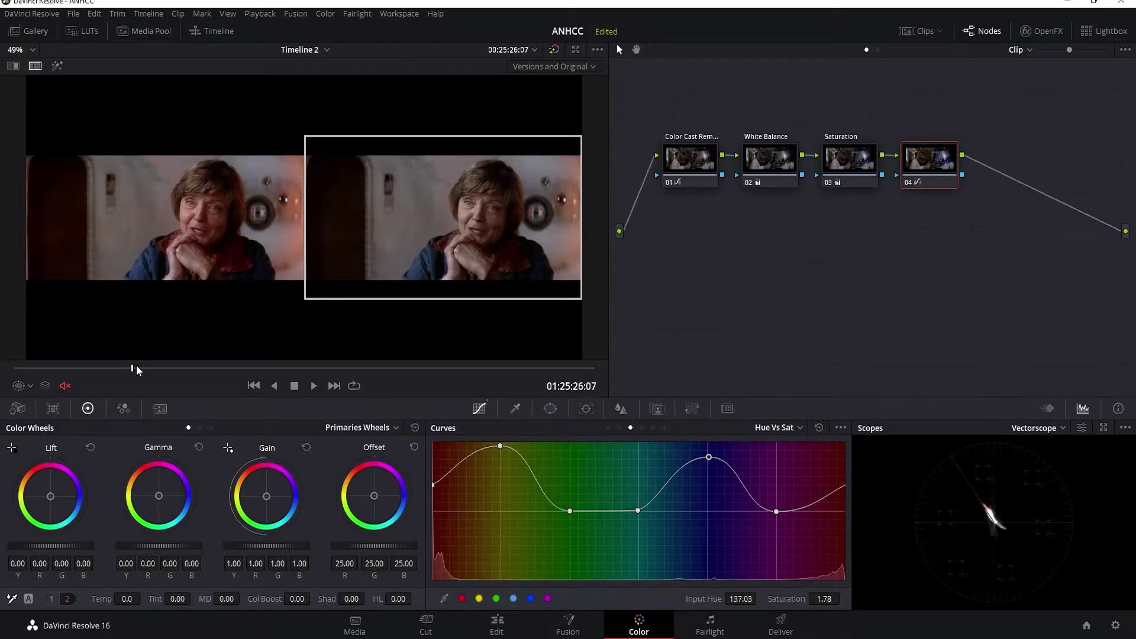
key(space)
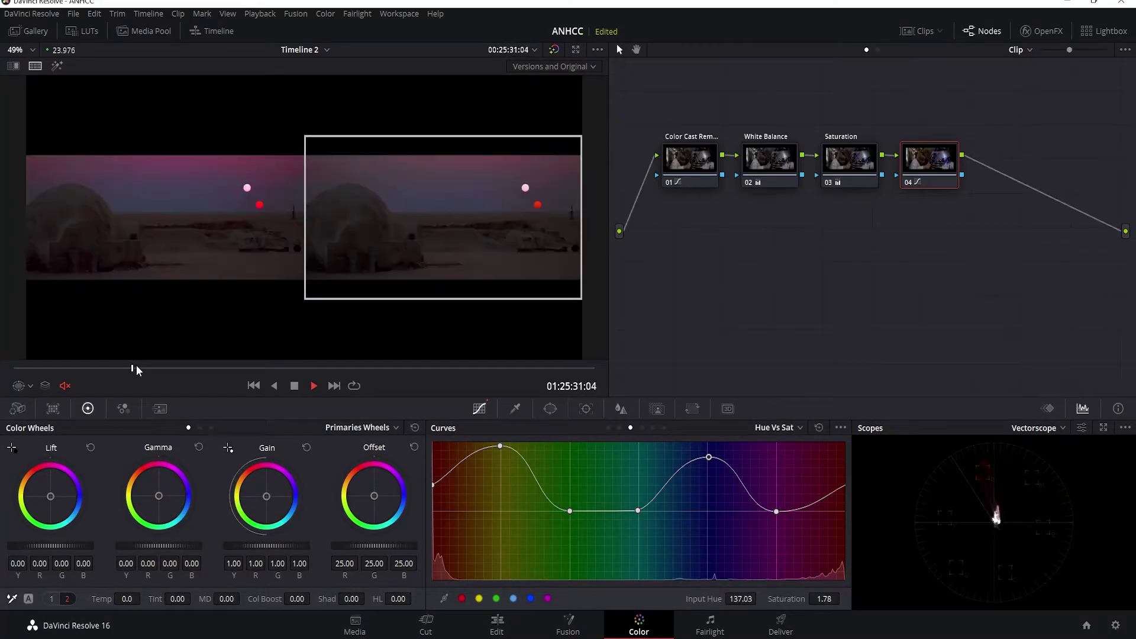
key(space)
key(Left)
key(Left)
key(Left)
key(Left)
key(Left)
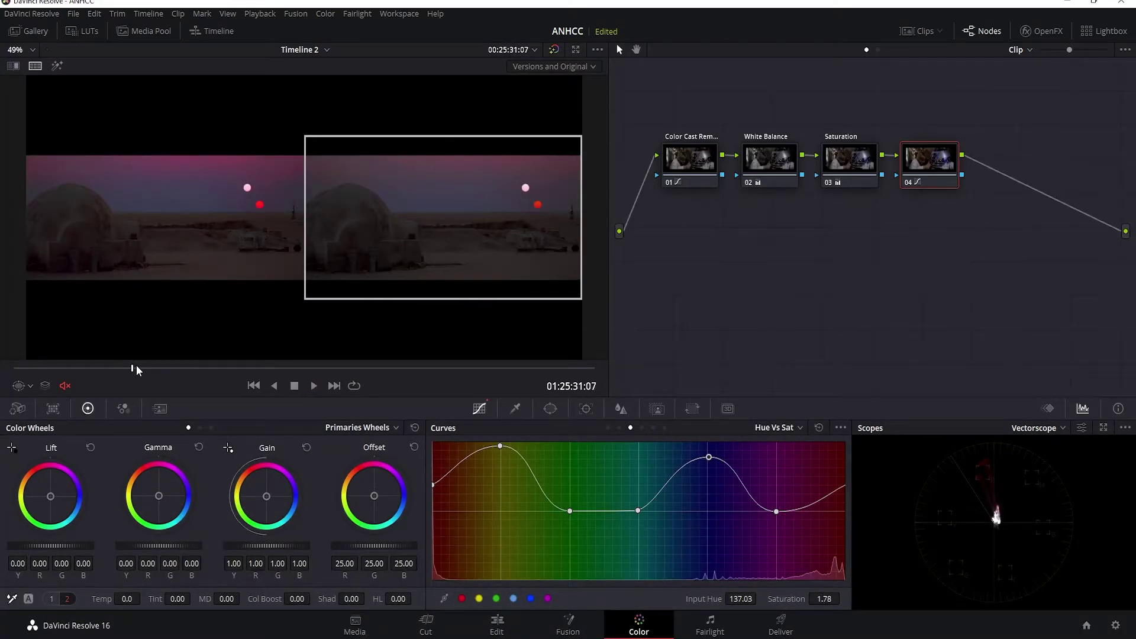
key(Left)
key(Left)
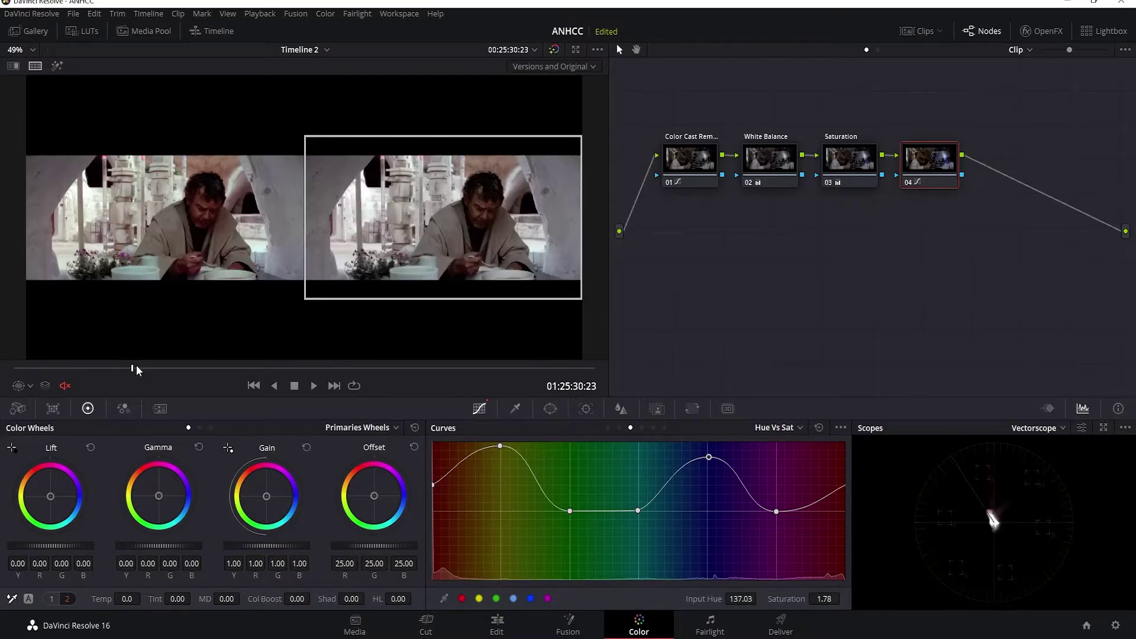
key(Right)
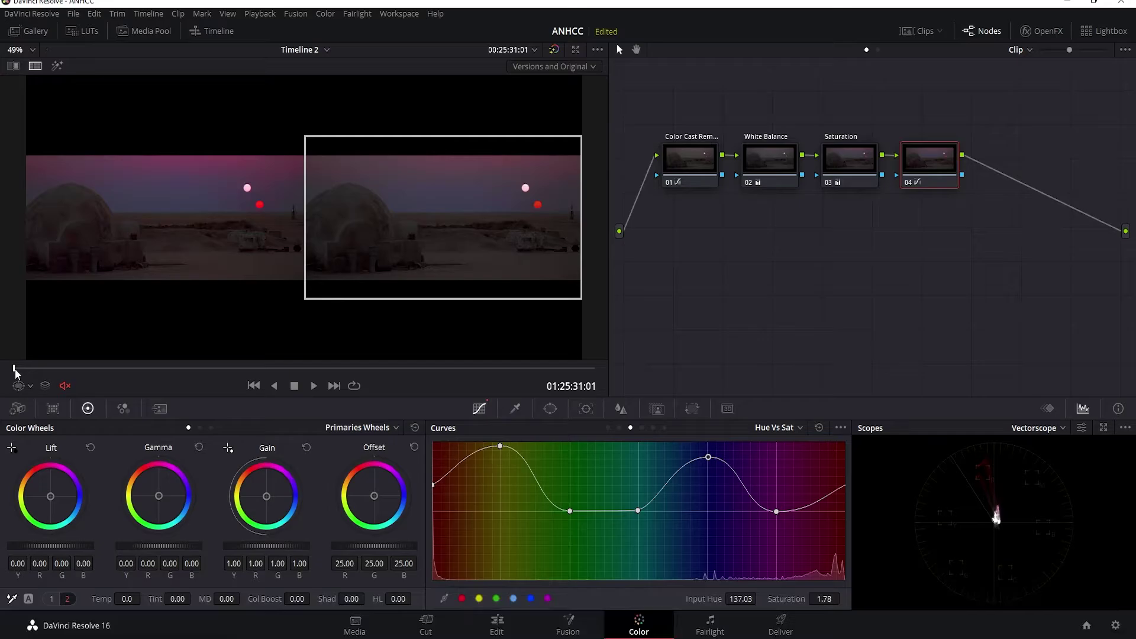
- Go to the sunset shot of the young man at 01:25:47:23 and reset the White Balance node's grade
click(15, 370)
key(Down)
key(Left)
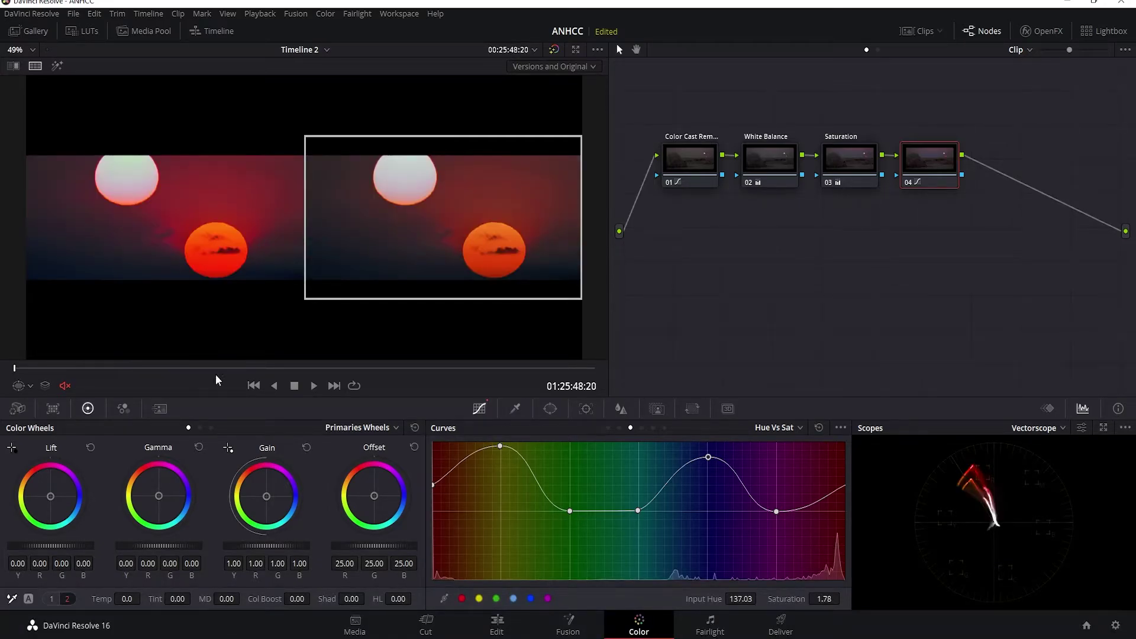
click(274, 385)
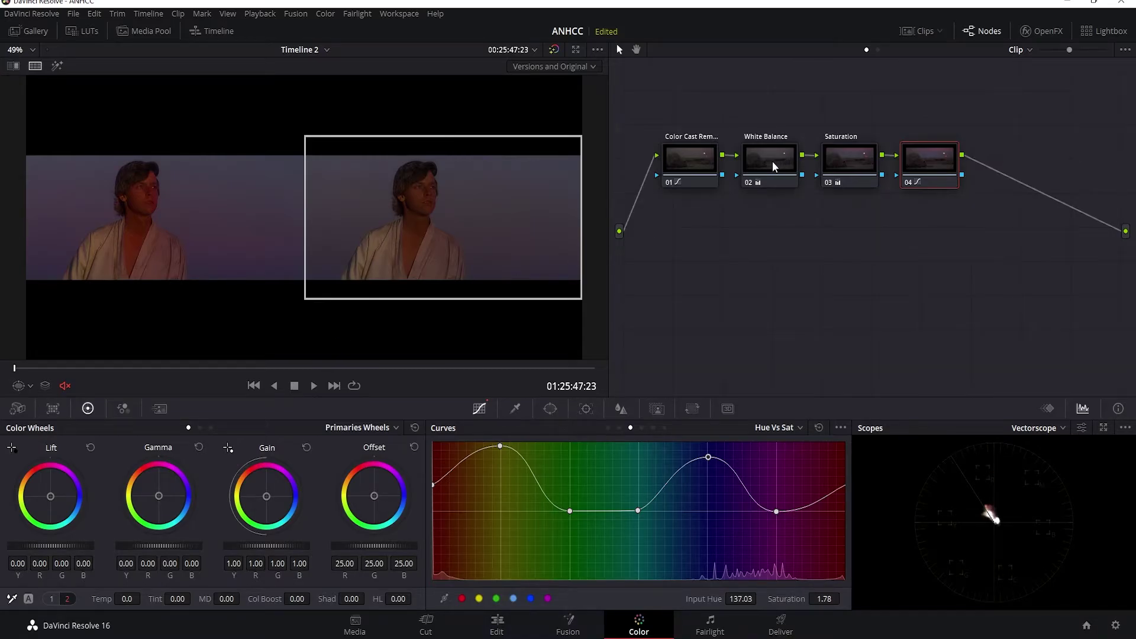
click(772, 166)
right_click(763, 154)
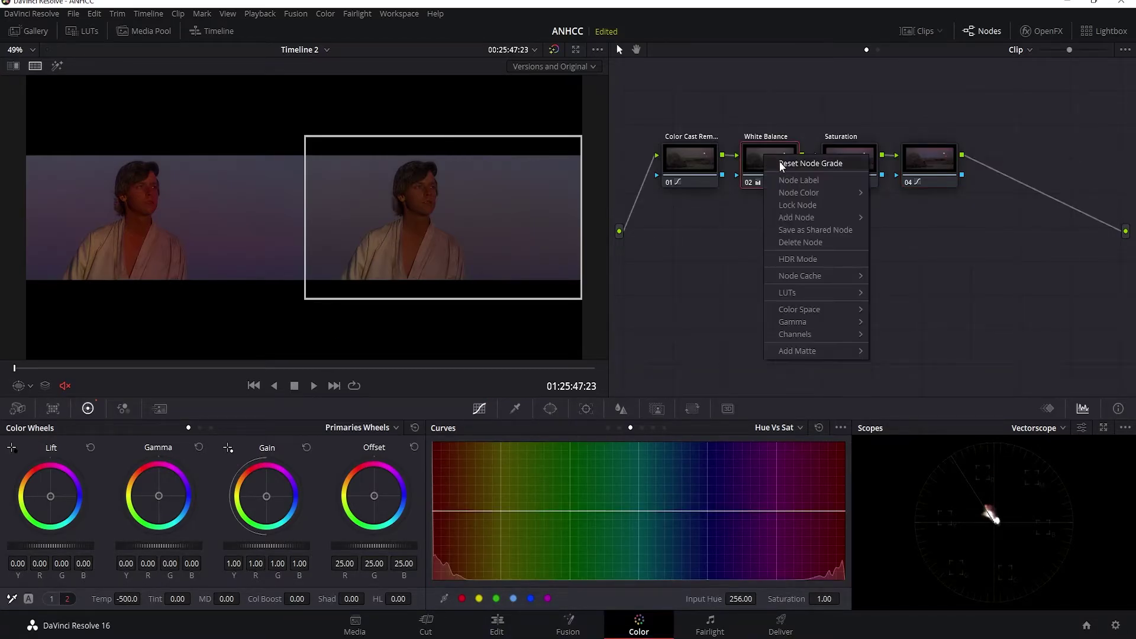
click(779, 160)
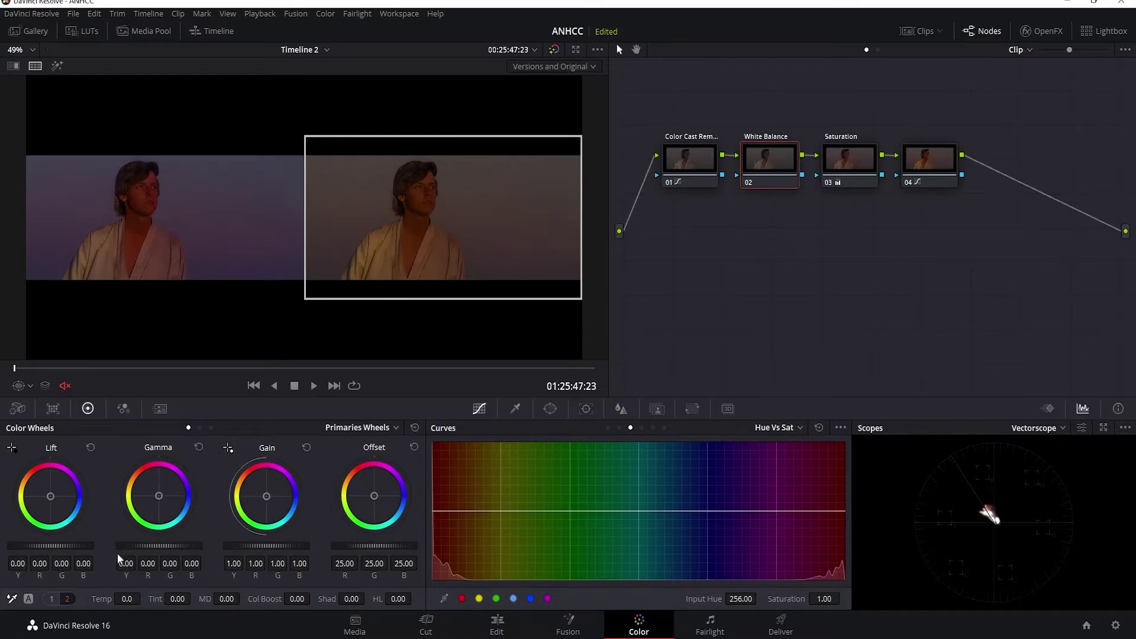
- Set the White Balance node's temperature to -700 and its tint to -20 for the sunset shot
drag(109, 599, 17, 599)
drag(155, 599, 194, 597)
drag(127, 598, 121, 599)
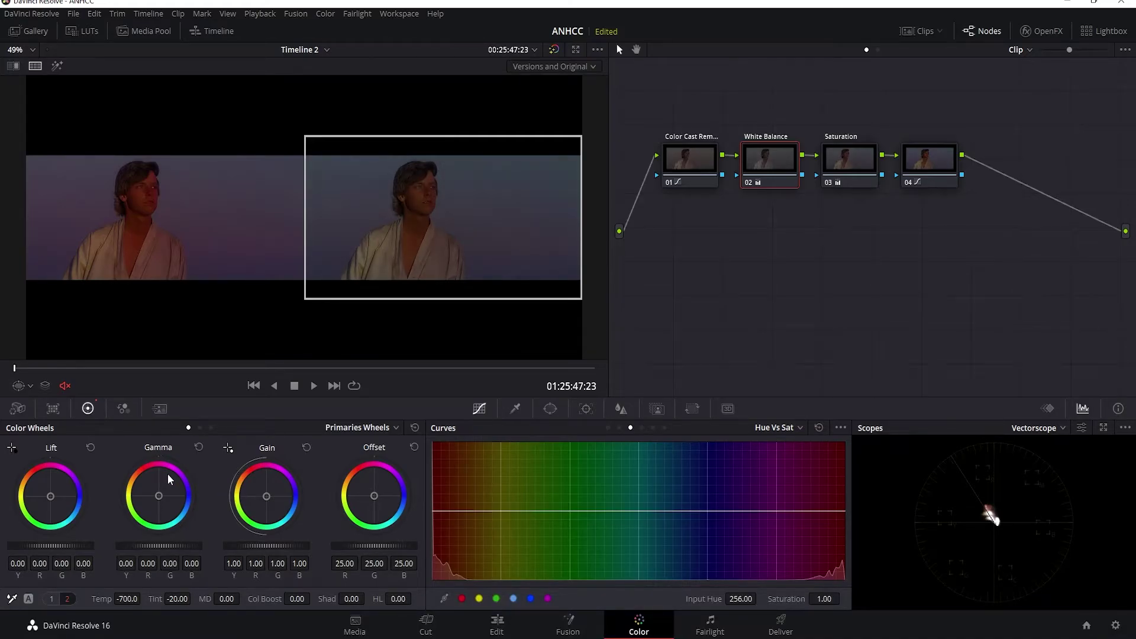
- Scan forward through the scenes following the sunset to find where the night homestead shot starts
click(296, 386)
click(17, 368)
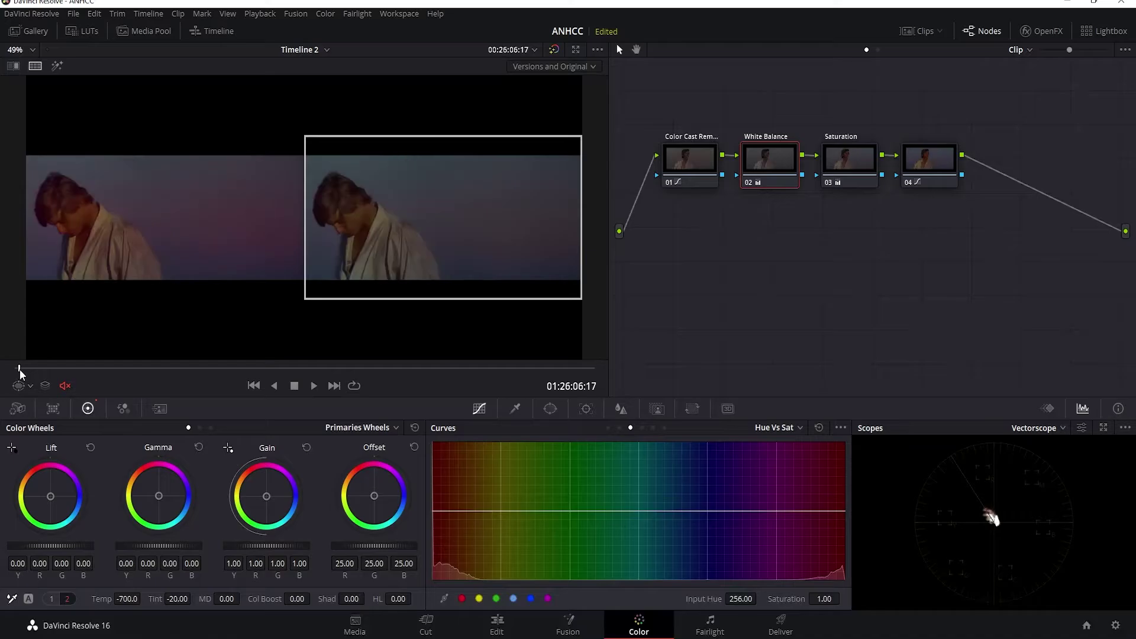
click(20, 369)
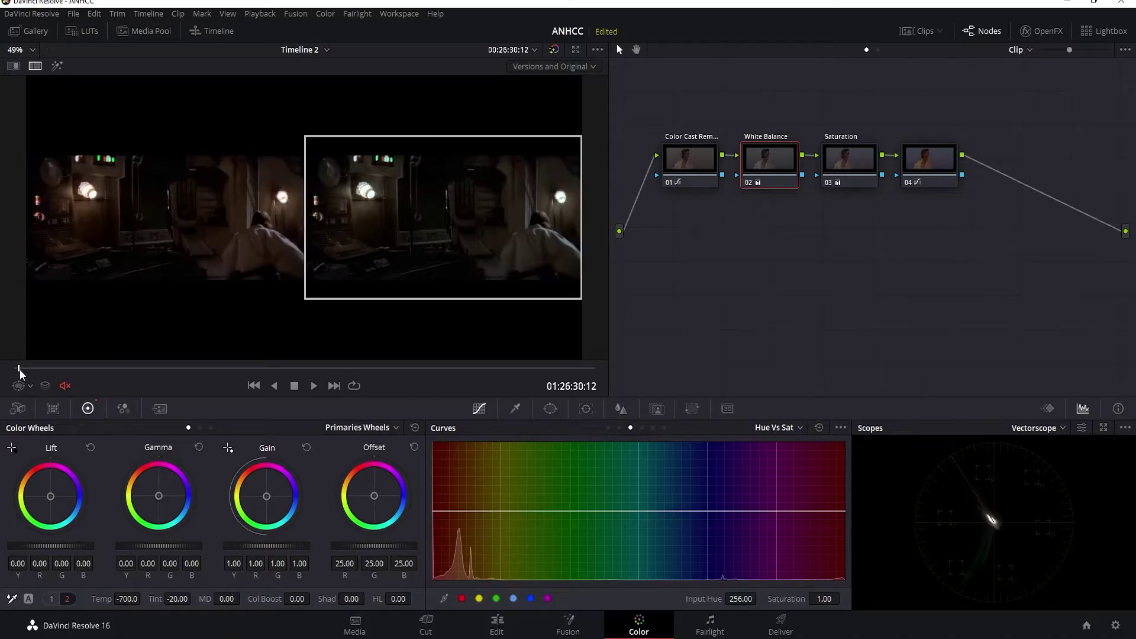
key(Right)
key(Right)
key(Right)
key(Right)
key(Right)
key(Right)
key(Right)
key(Right)
key(Right)
key(Right)
key(Right)
key(Right)
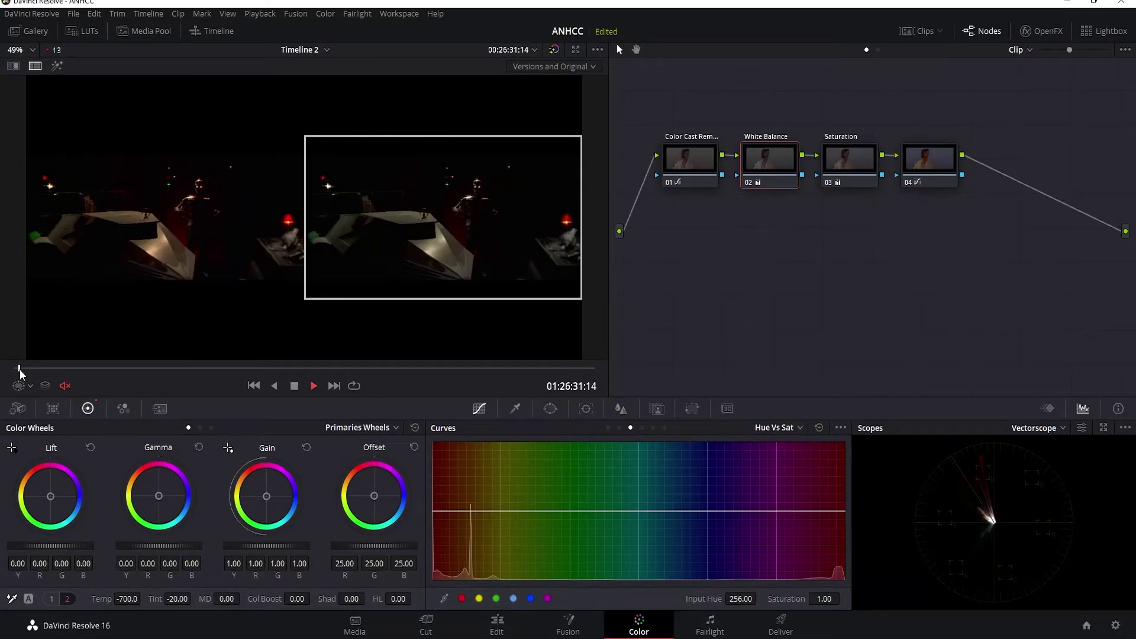
key(space)
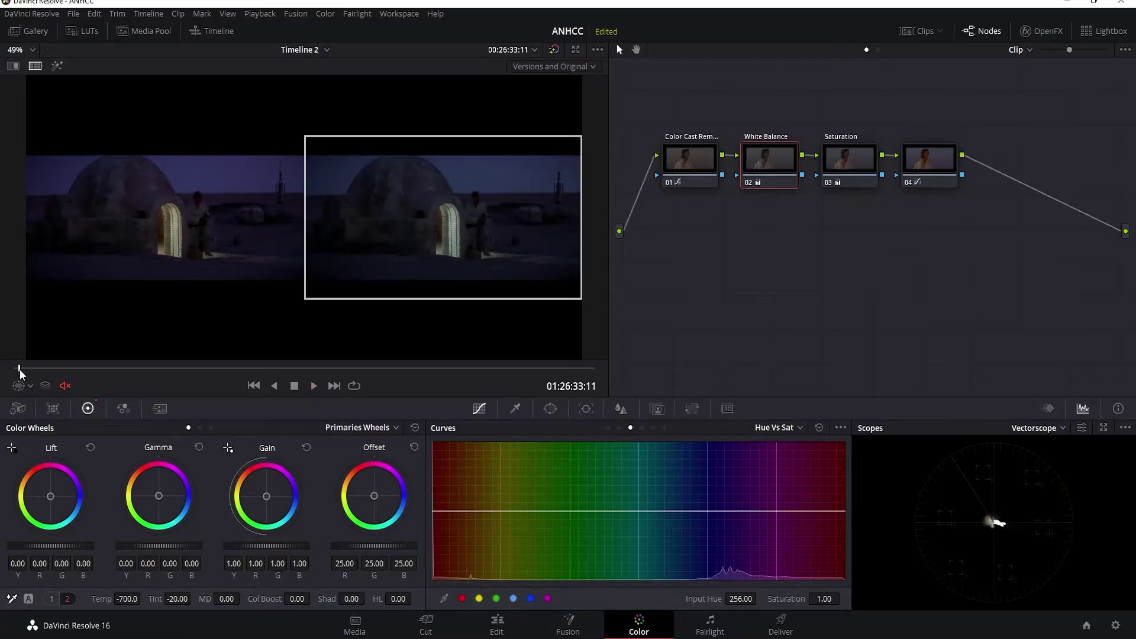
- Step back to the start of the night homestead shot at 01:26:33:05 and split the clip there
key(Left)
key(Left)
key(Left)
key(Left)
key(Left)
key(Left)
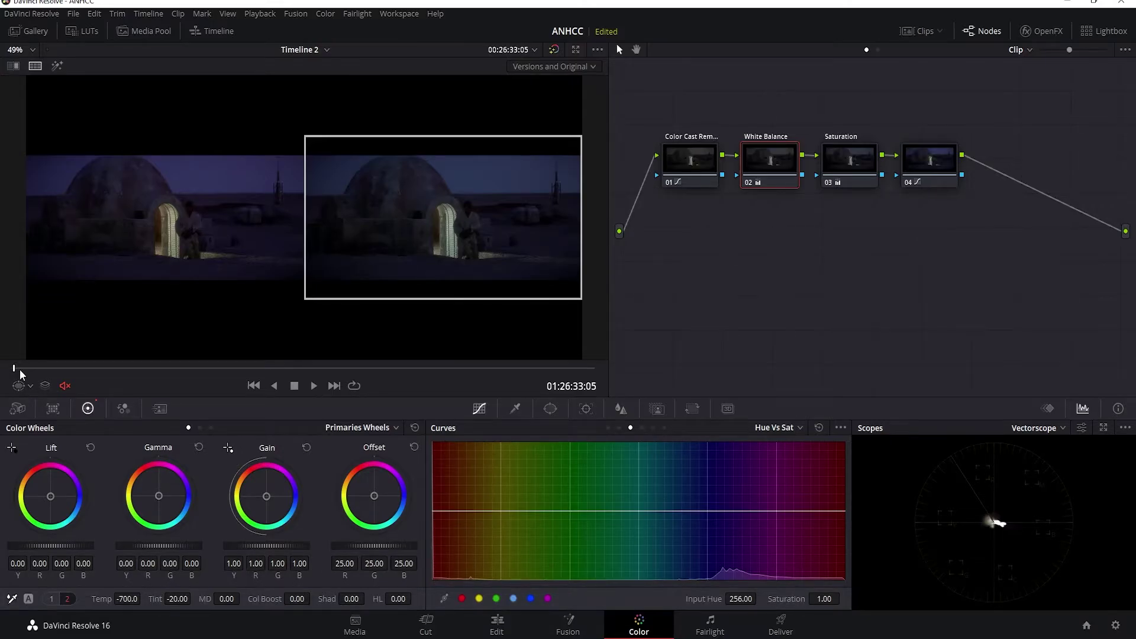
- Reset the White Balance node on the cockpit shot at 02:03:43:04 and set its temperature to -400
click(234, 371)
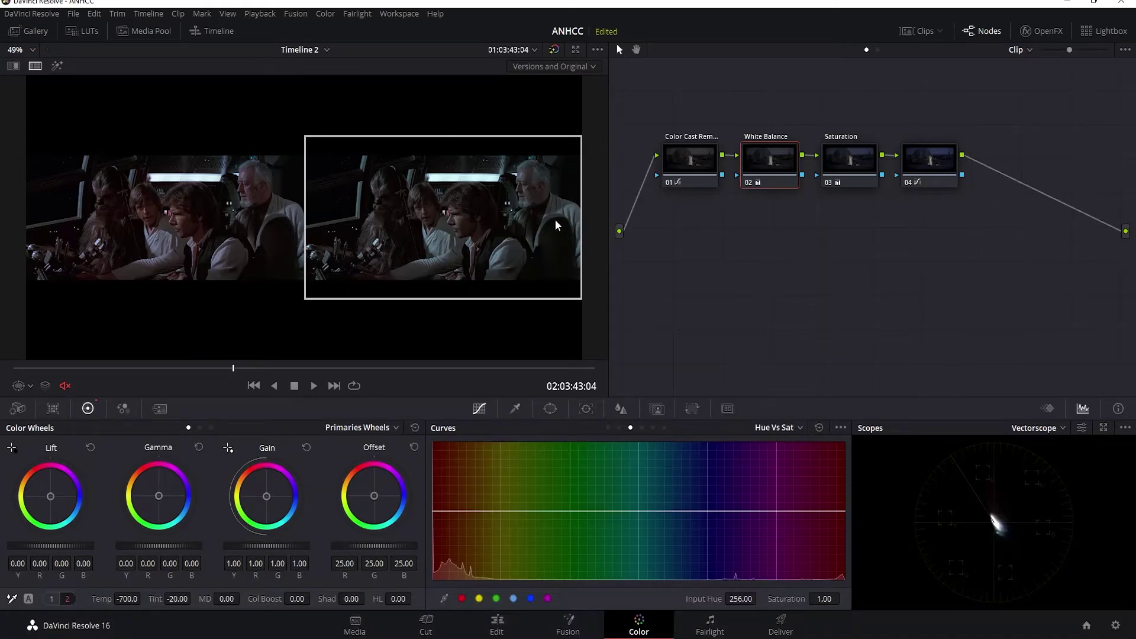
right_click(772, 154)
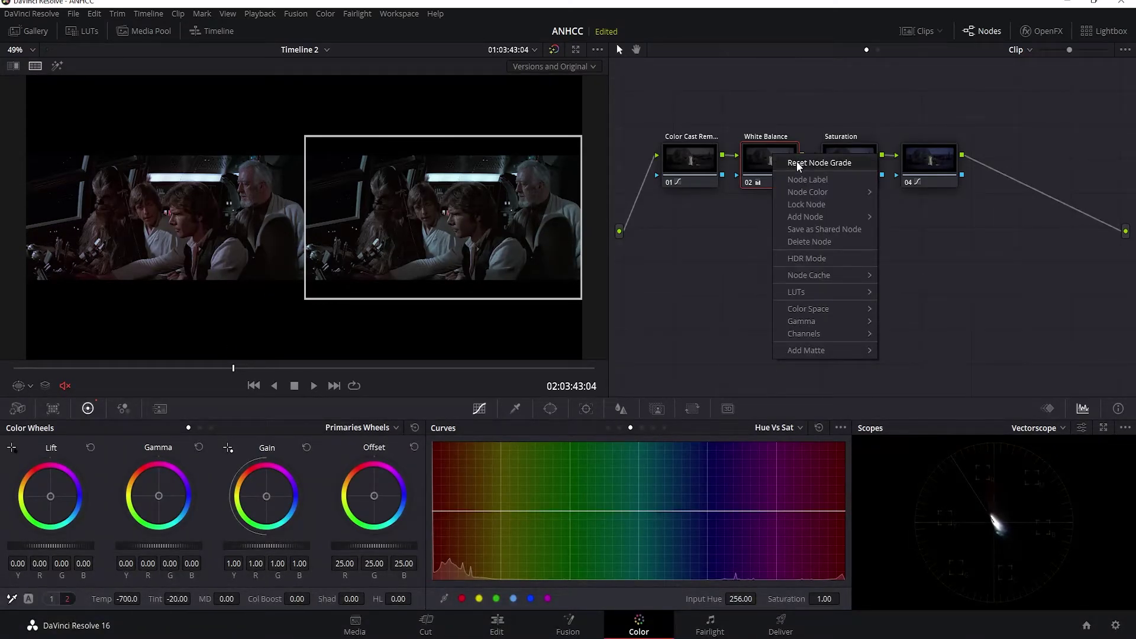
click(797, 161)
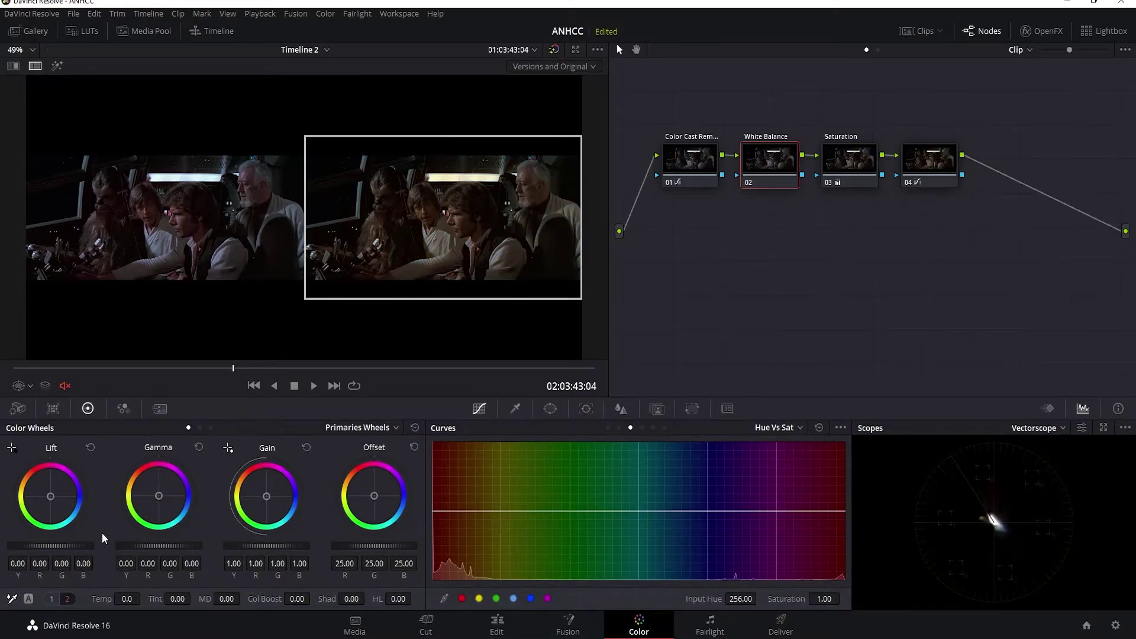
drag(103, 609, 50, 609)
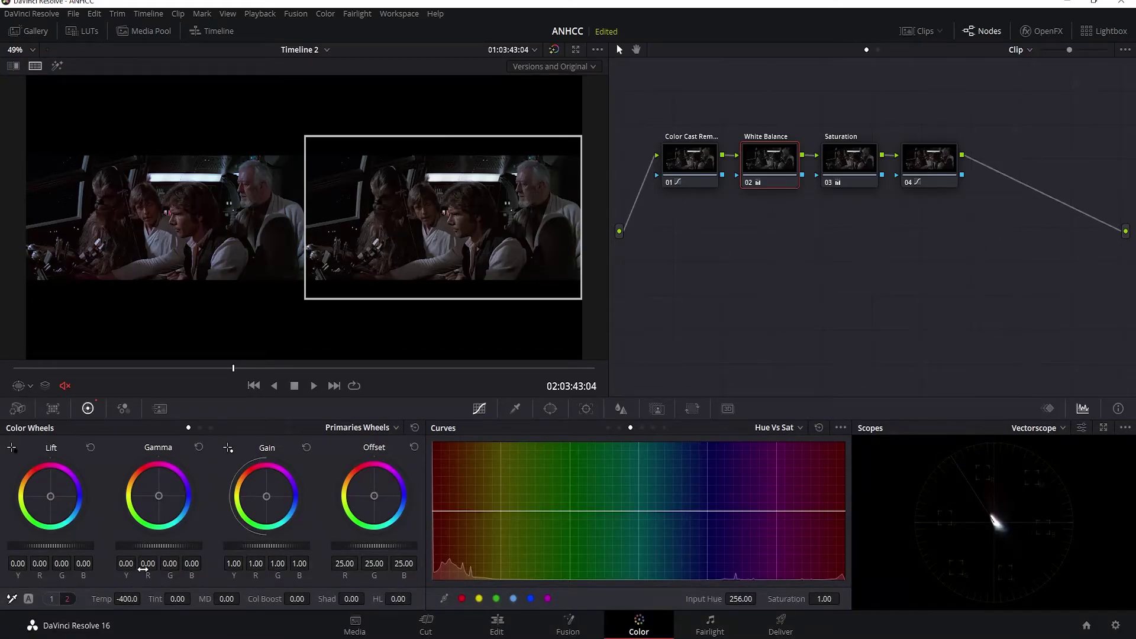
click(294, 387)
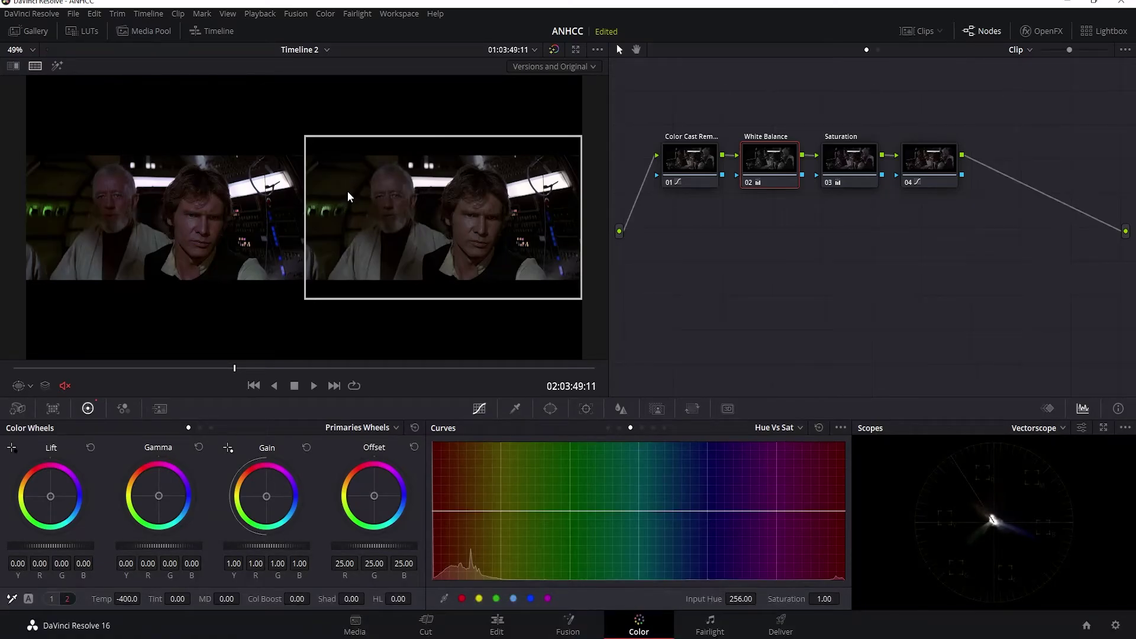
- Rename the Saturation node's label to Grade
click(846, 158)
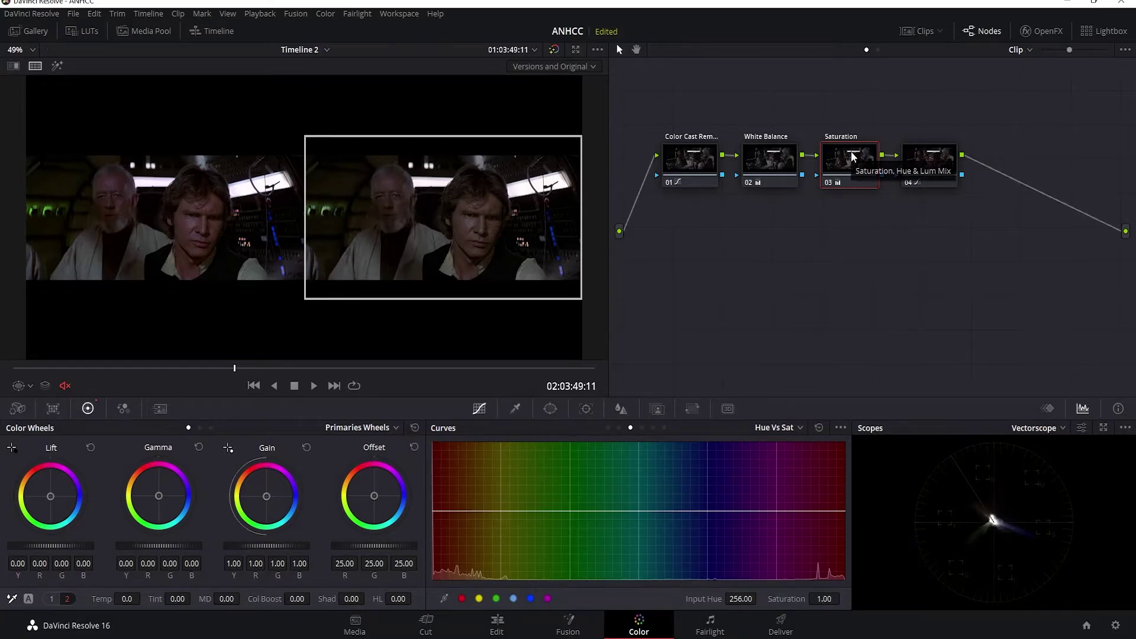
right_click(852, 157)
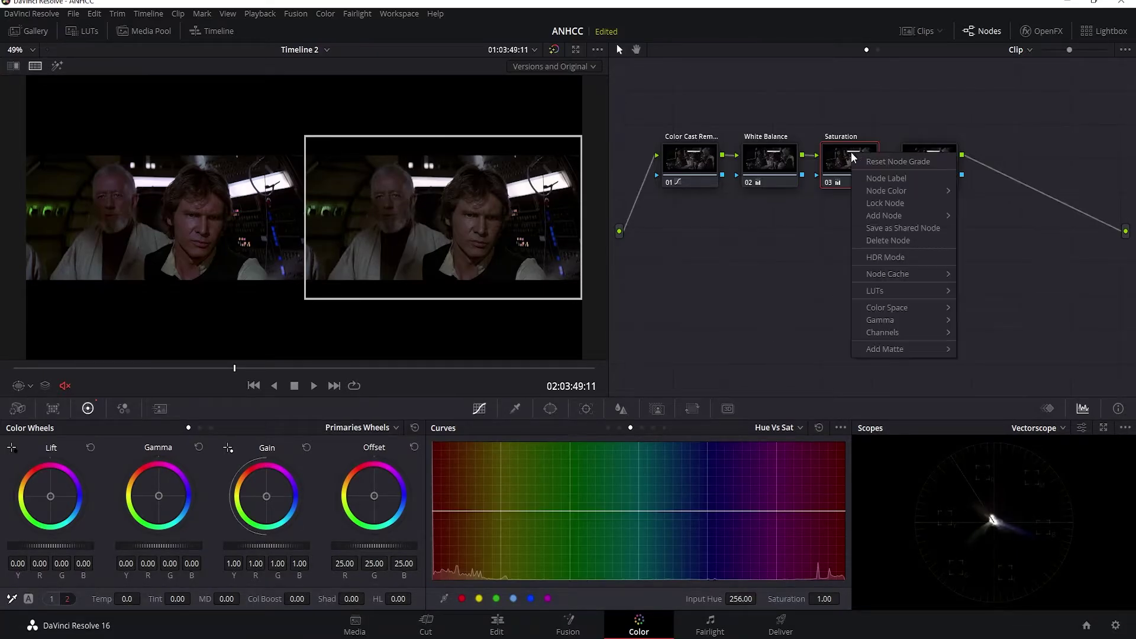
click(866, 175)
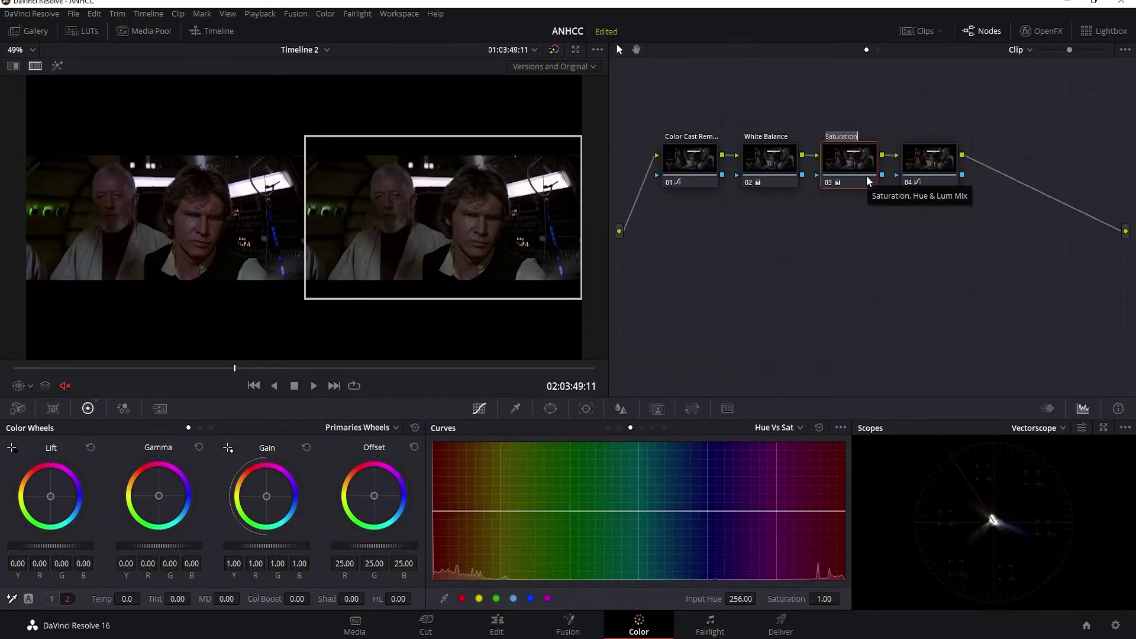
text(Grade)
key(Return)
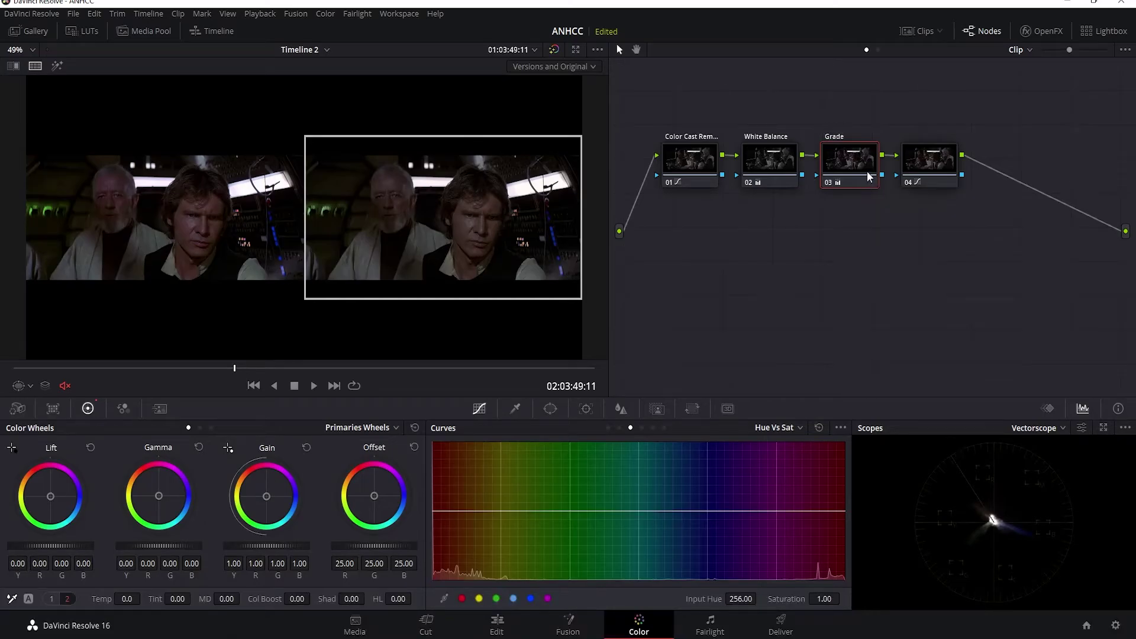
- Raise the Grade node's master gamma to 0.04 on the cockpit shot and play through the scene to check it
click(52, 600)
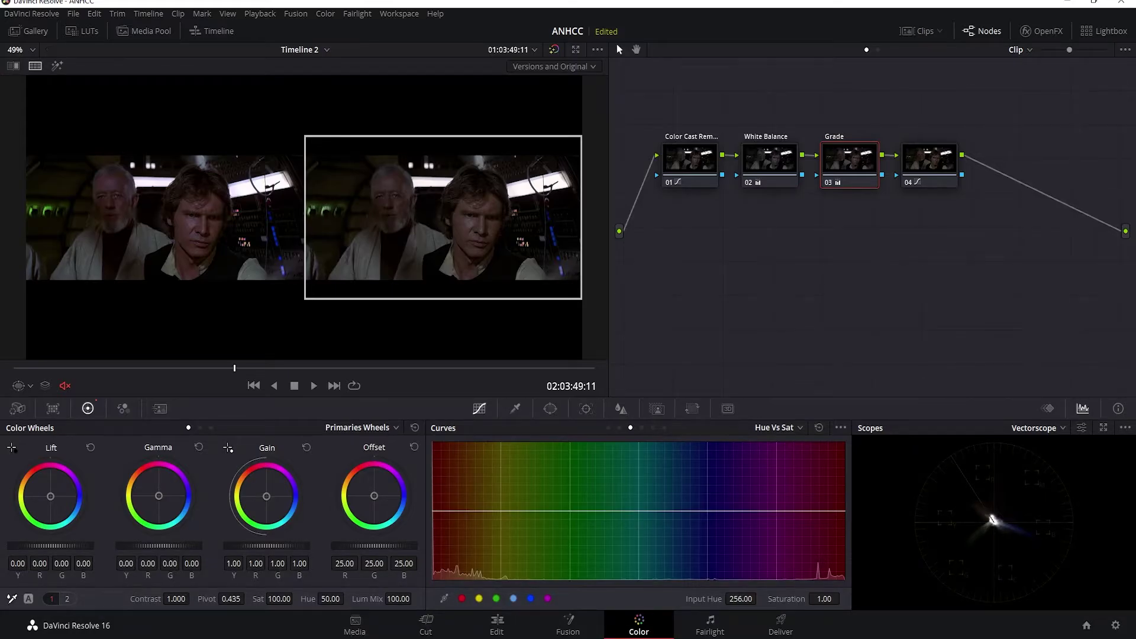
drag(158, 546, 164, 546)
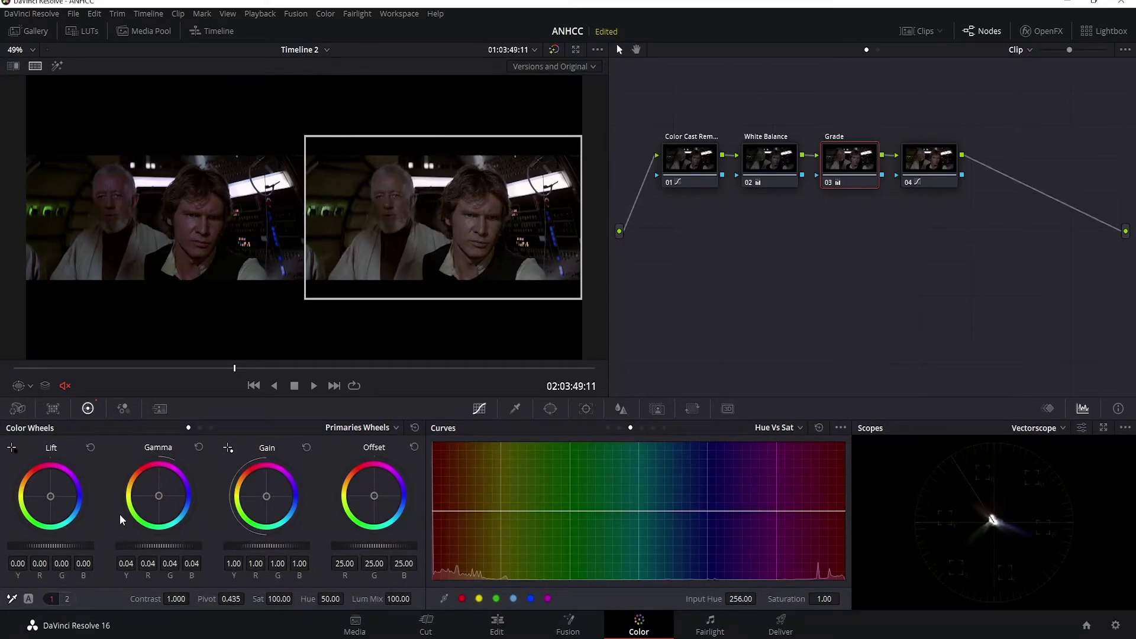
click(314, 385)
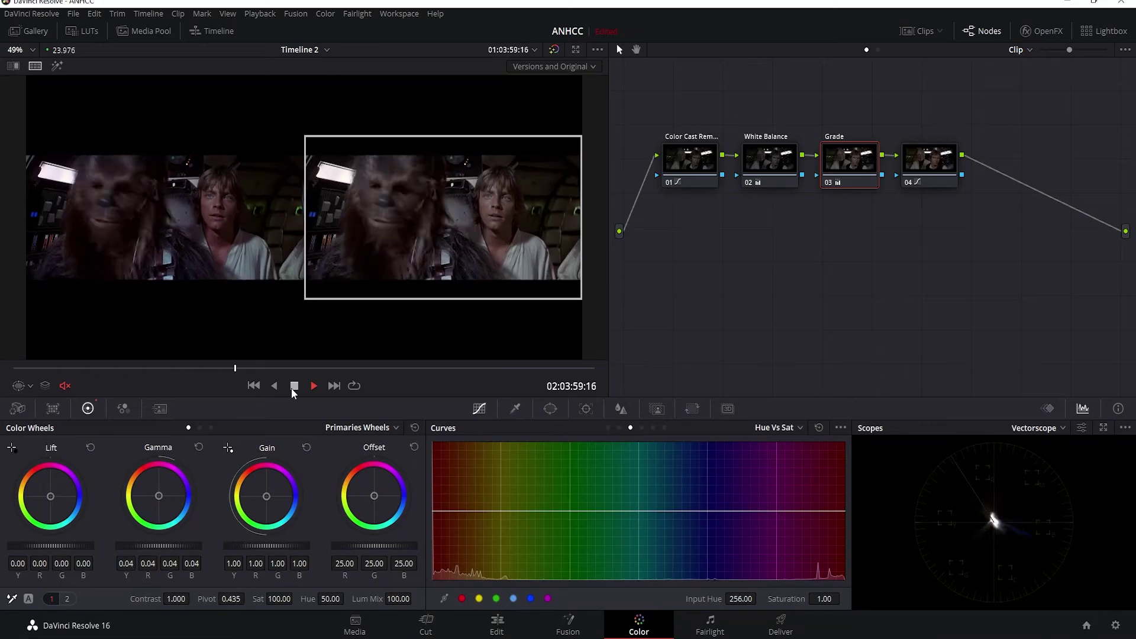
click(292, 387)
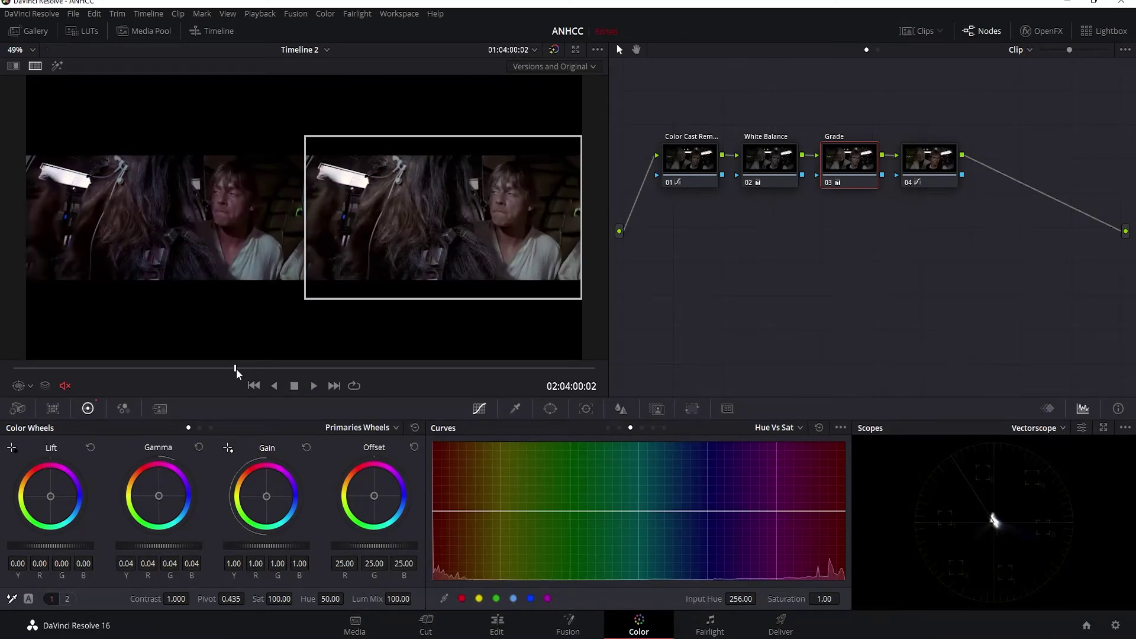
- Locate the first frame of the cockpit scene after the hyperspace shot, at 02:03:09:19, and split the clip there
drag(231, 368, 229, 368)
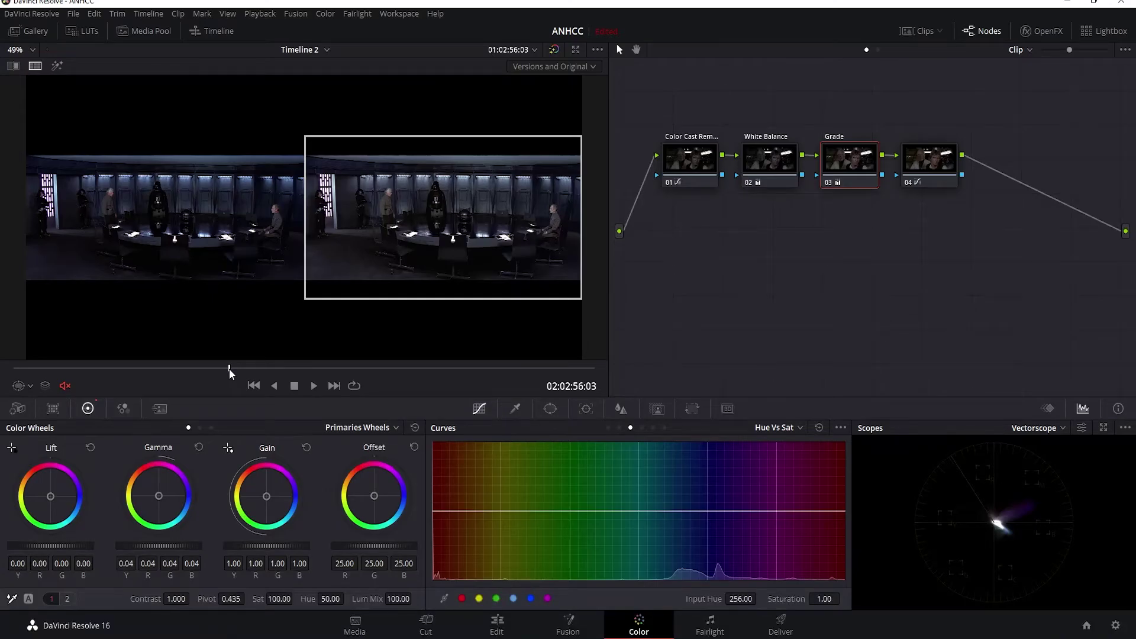
drag(229, 368, 232, 368)
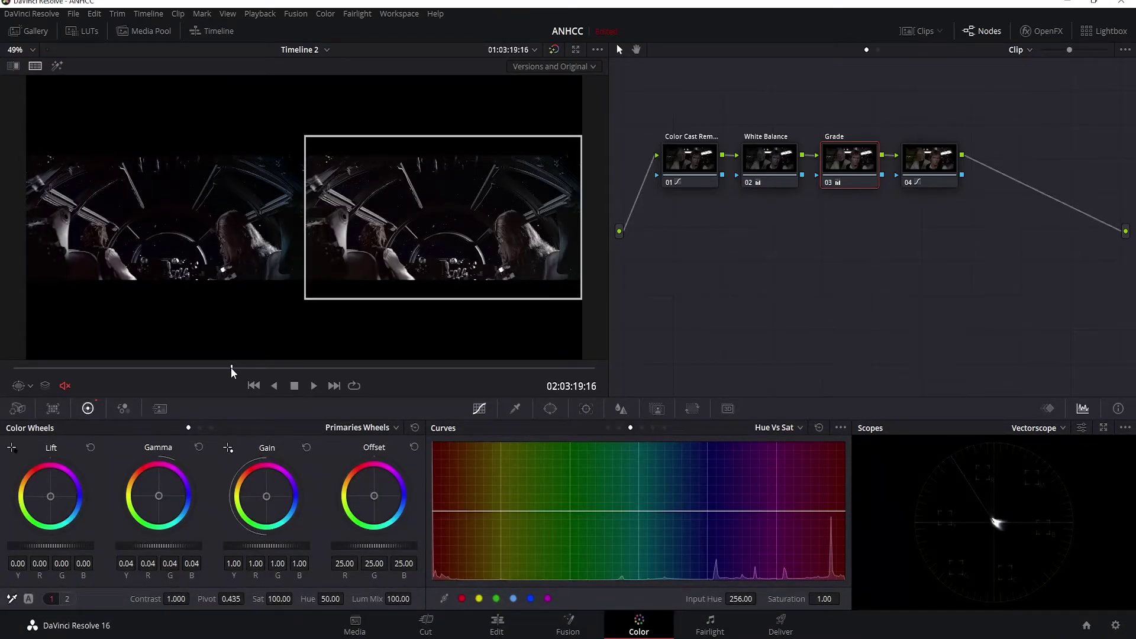
click(272, 385)
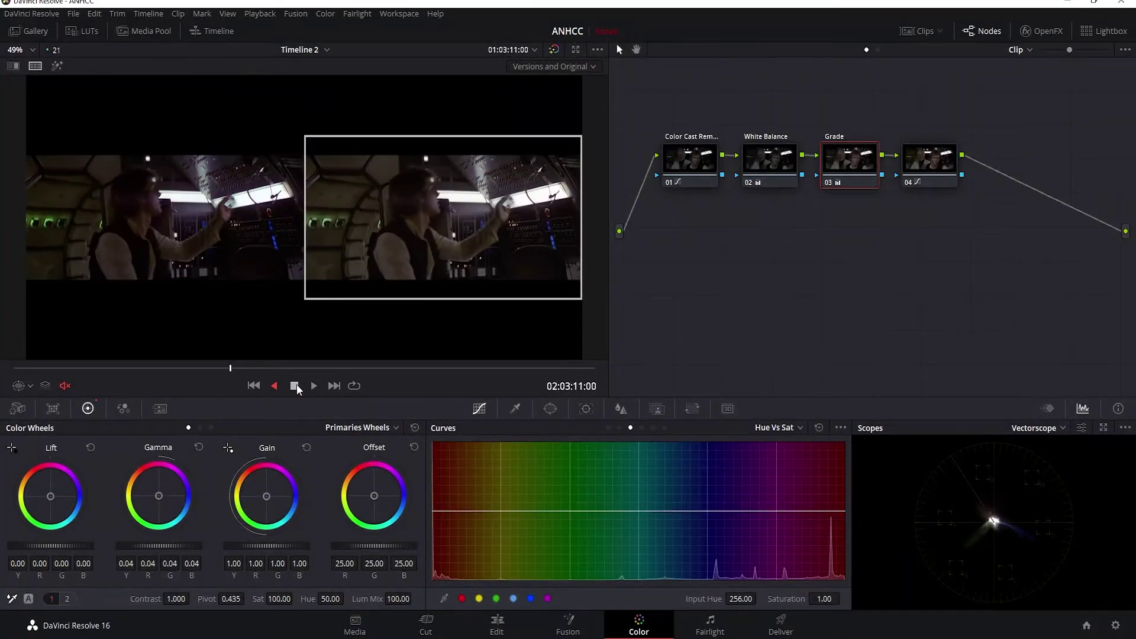
click(296, 385)
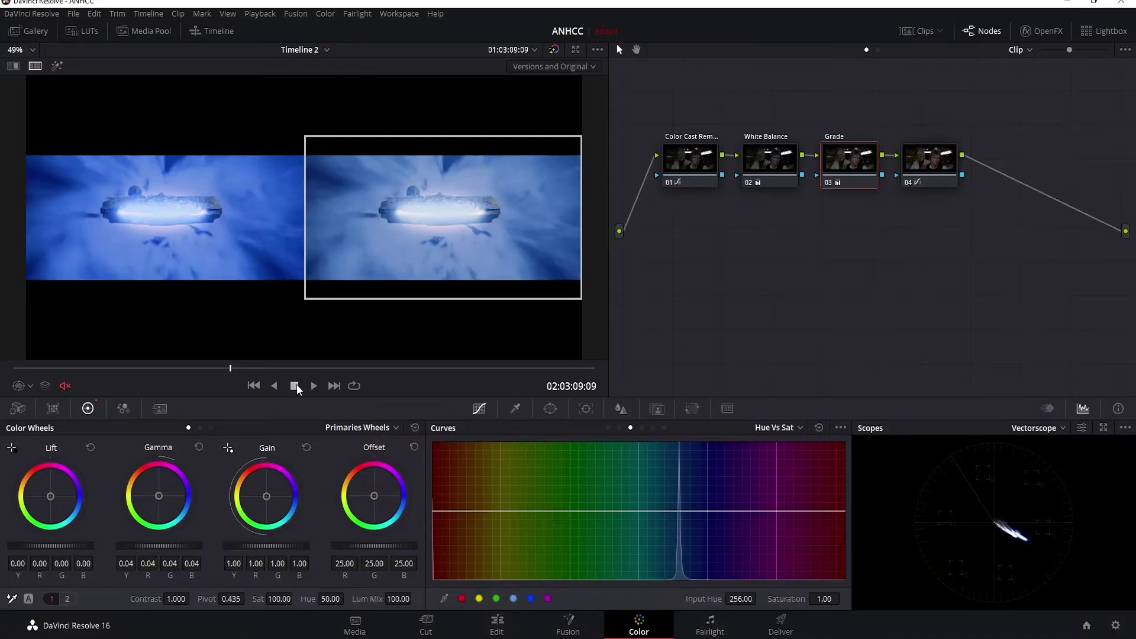
key(Right)
key(Right)
key(Right)
key(Right)
key(Right)
key(Right)
key(Right)
key(Right)
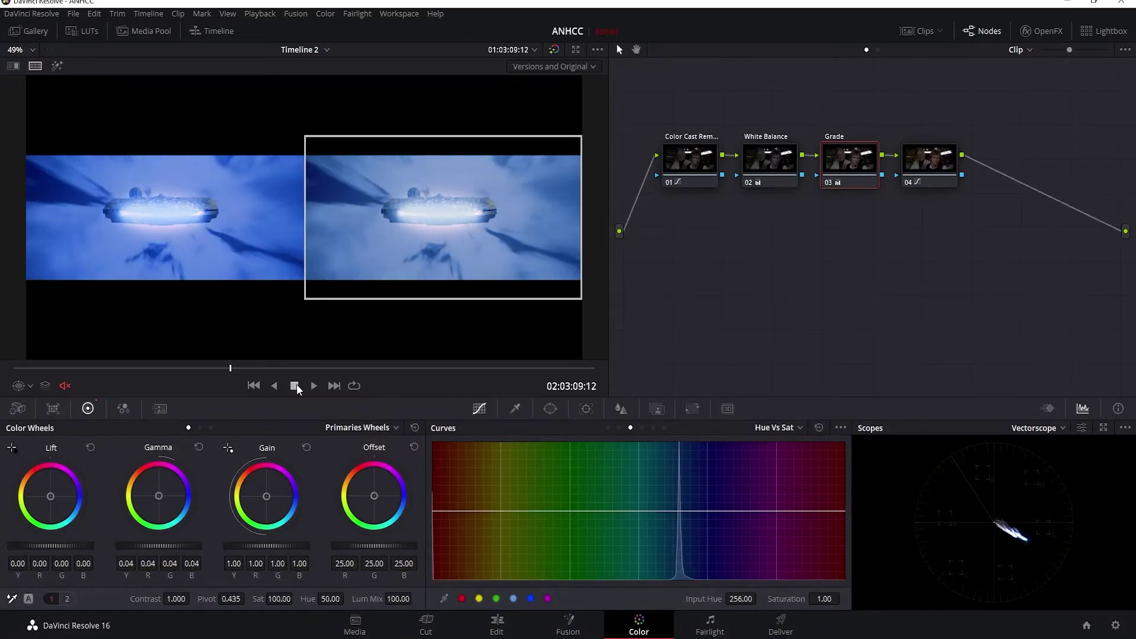
key(Right)
key(Right)
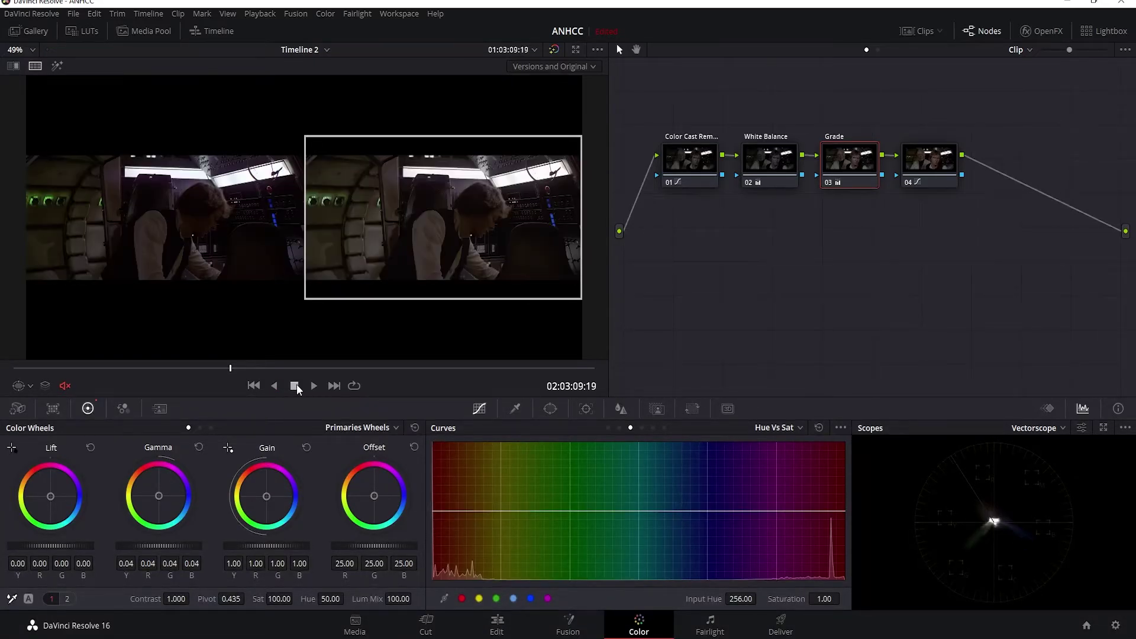
key(Right)
key(Left)
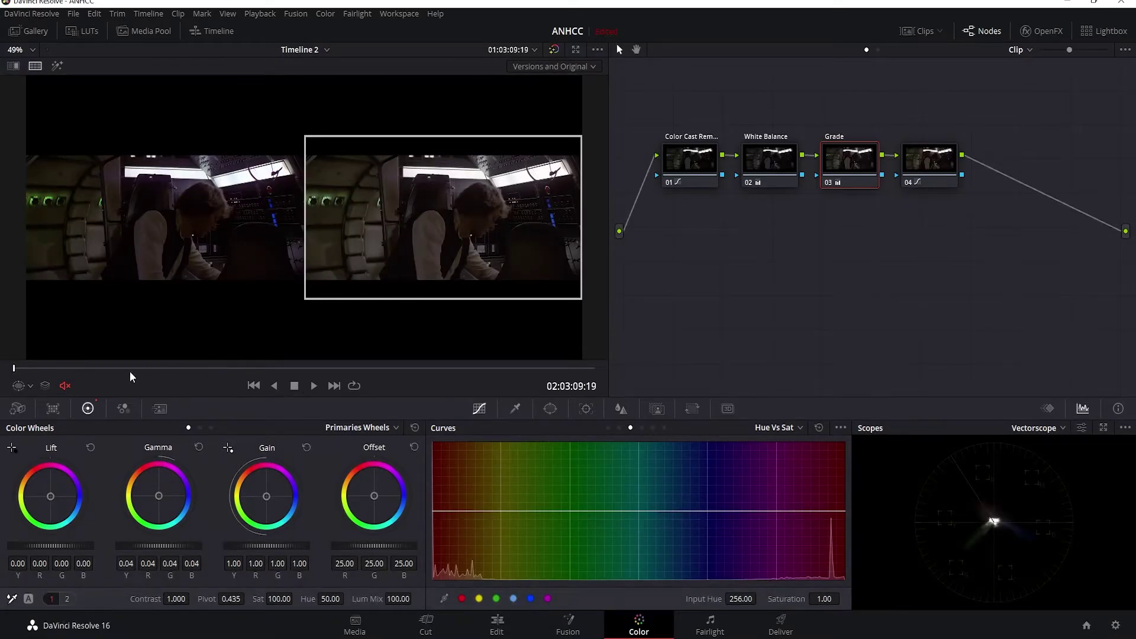
- Find where the X-wing fleet shot starts after the war room scene, at 02:45:14:08, and split the clip there
click(66, 368)
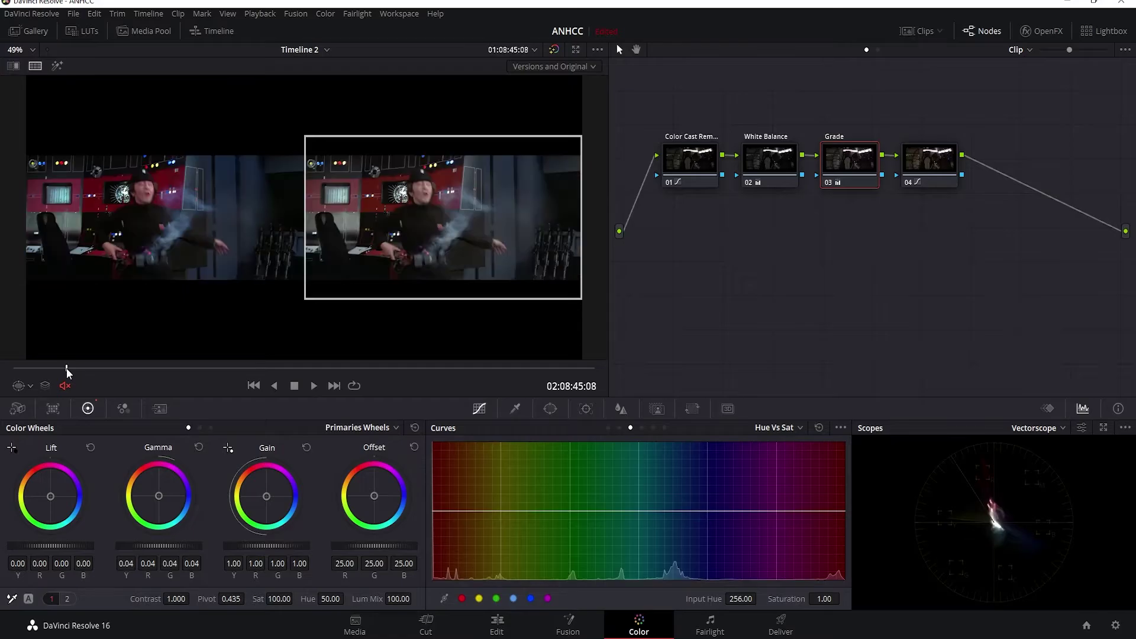
drag(68, 367, 35, 370)
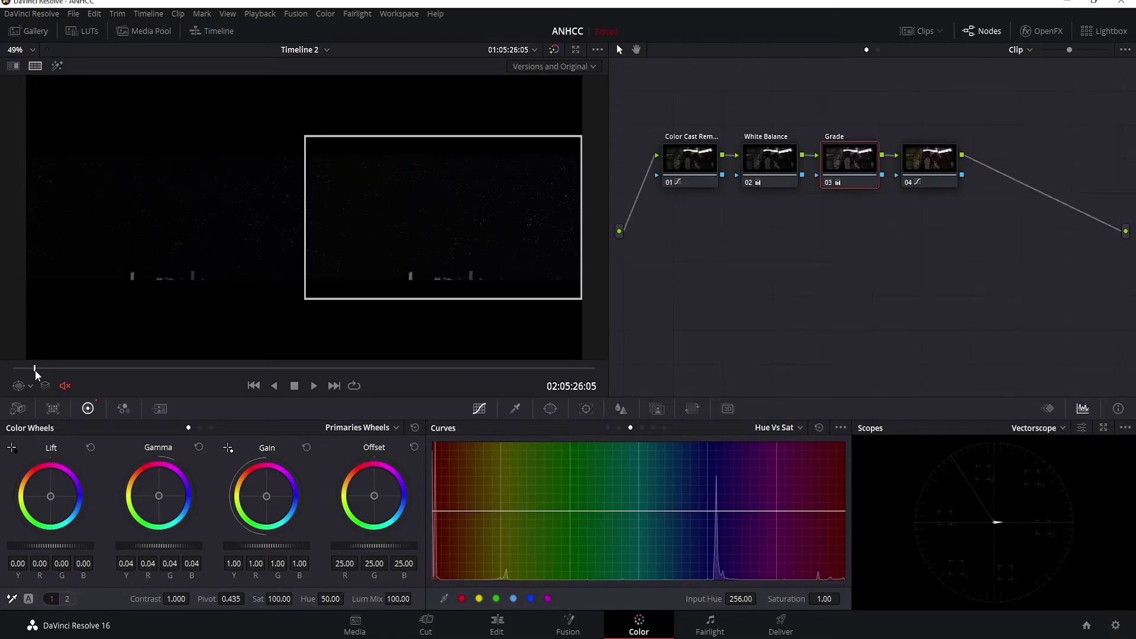
click(398, 369)
drag(400, 368, 410, 368)
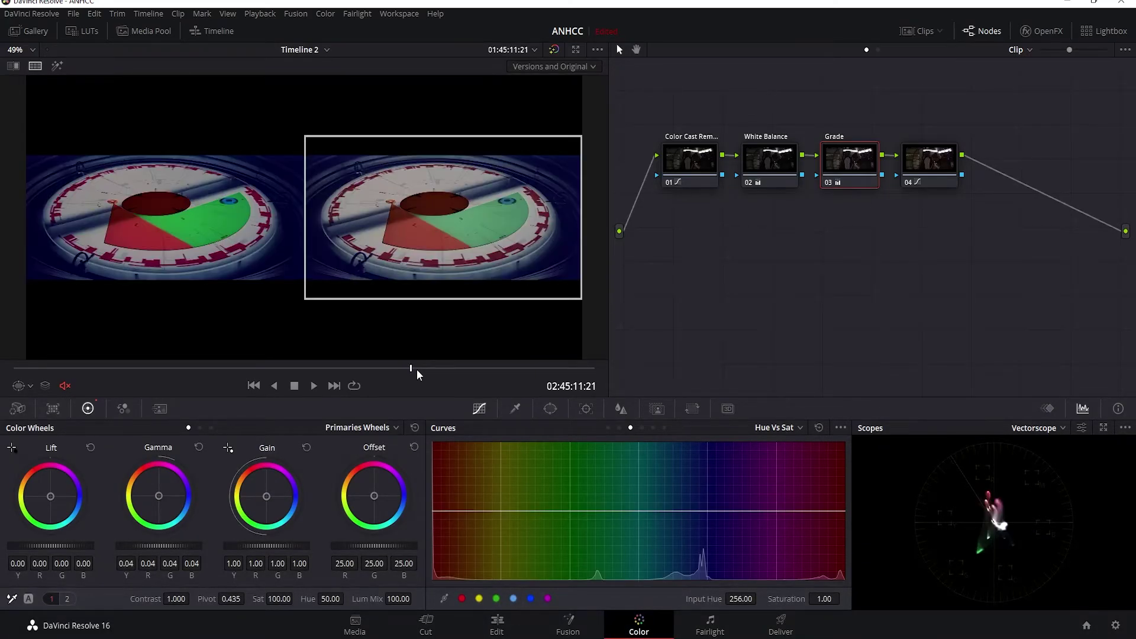
key(space)
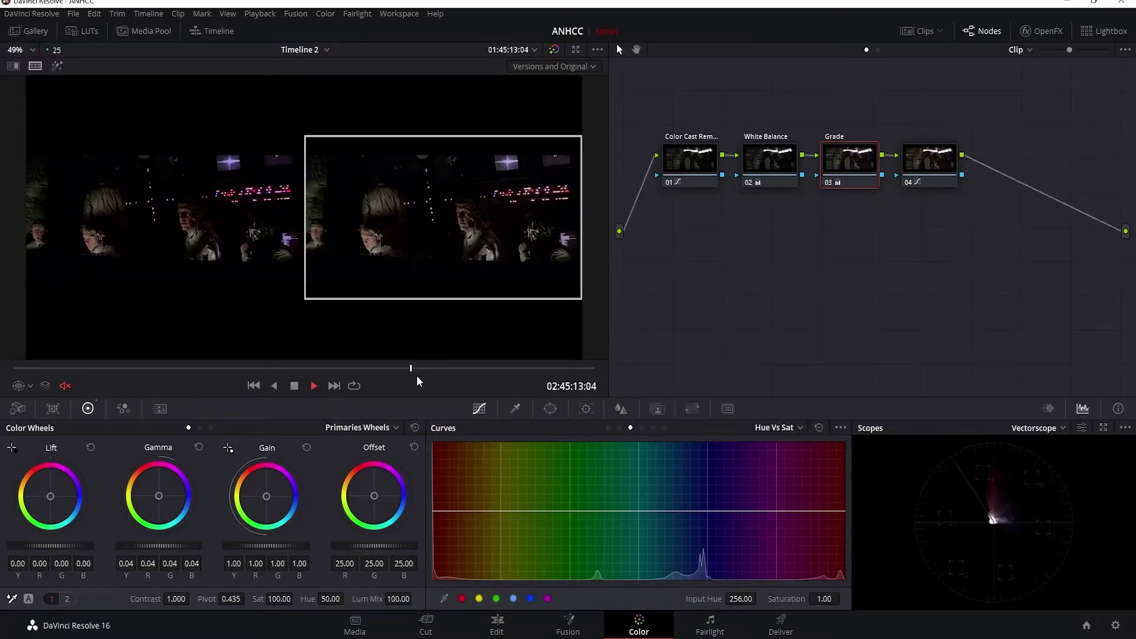
key(space)
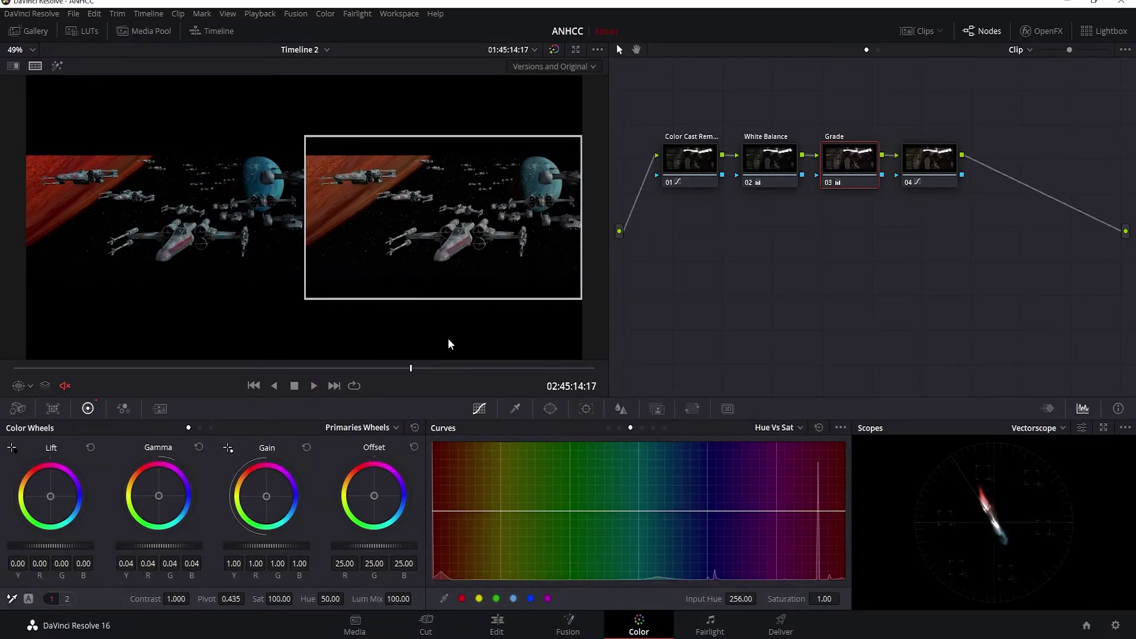
key(Left)
key(Left)
key(Left)
key(Left)
key(Left)
key(Left)
key(Left)
key(Left)
key(Left)
key(Left)
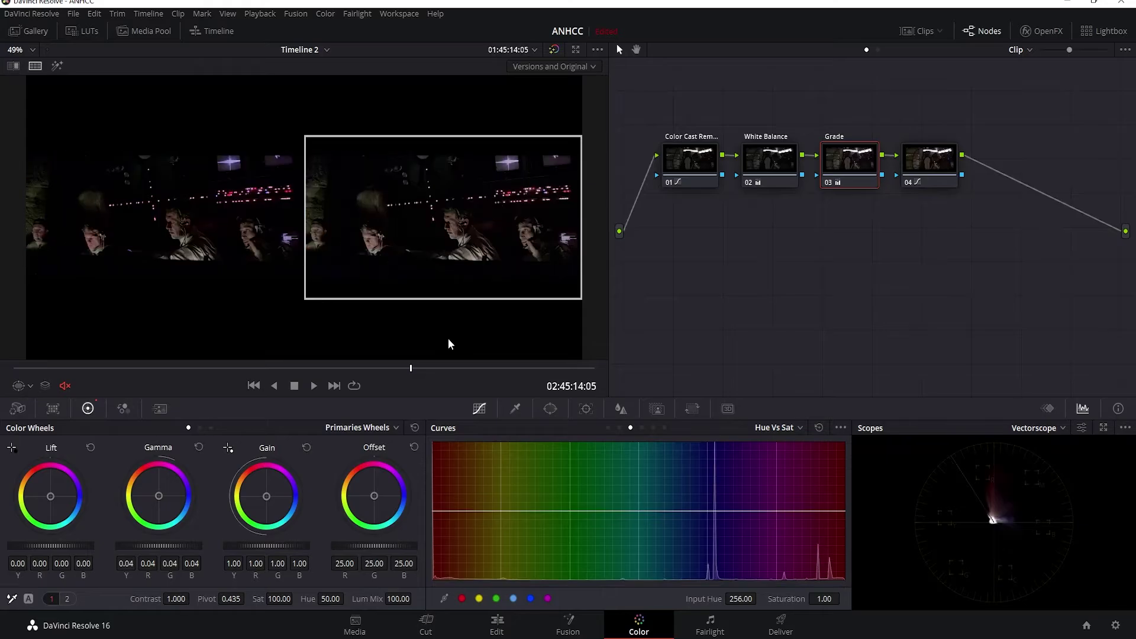
key(Right)
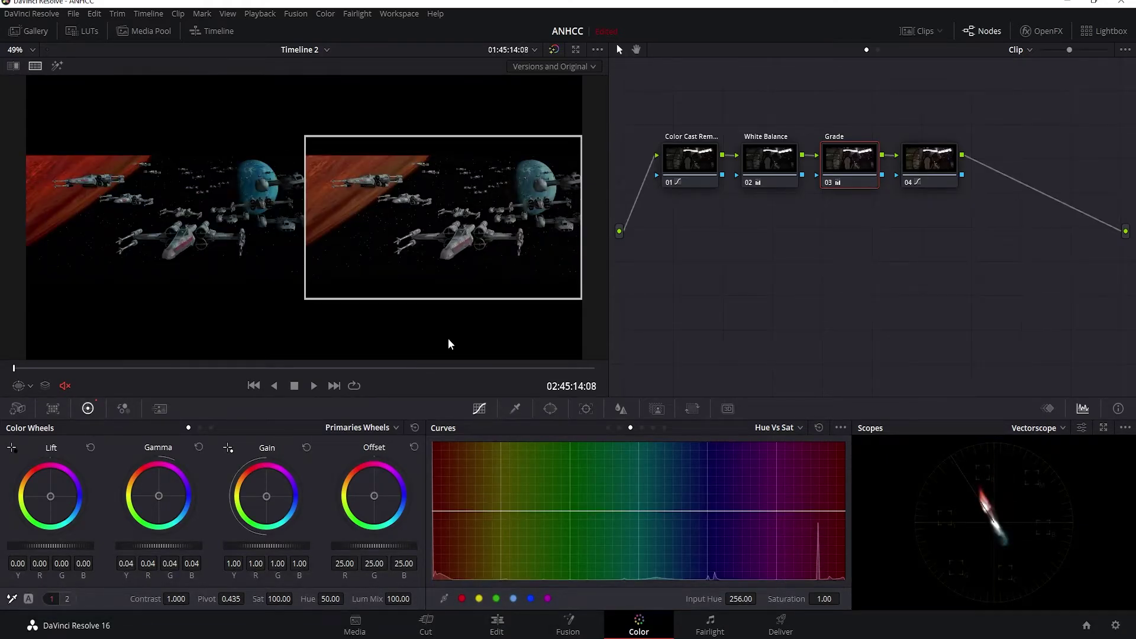
- Reset the White Balance node on the X-wing fleet shot and set its temperature to -400 and tint to 4.00
click(776, 156)
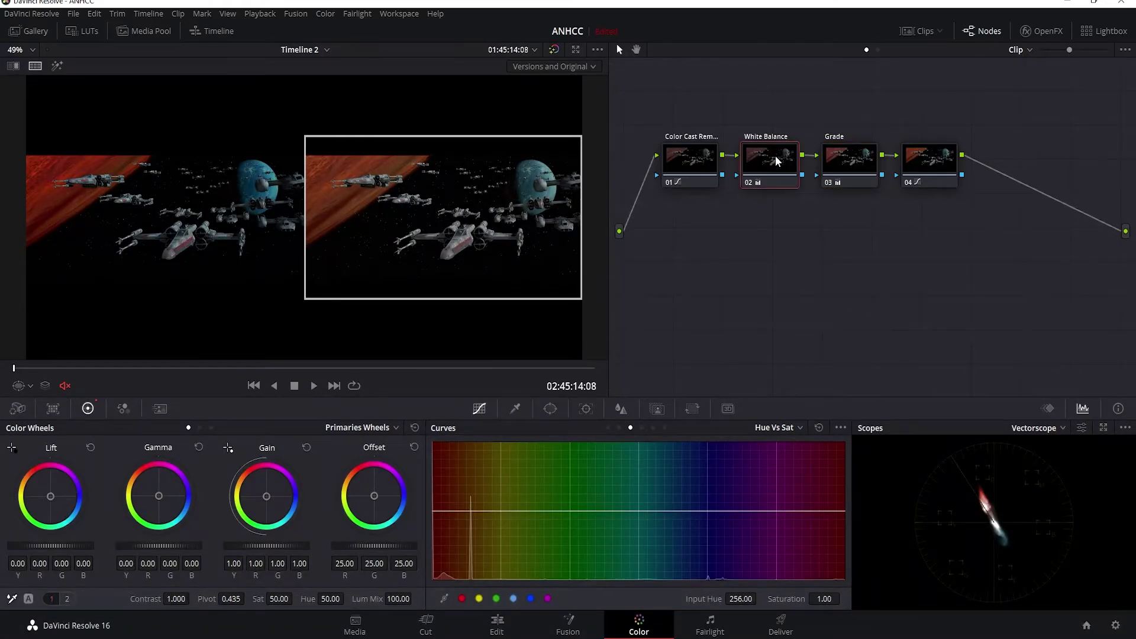
right_click(773, 155)
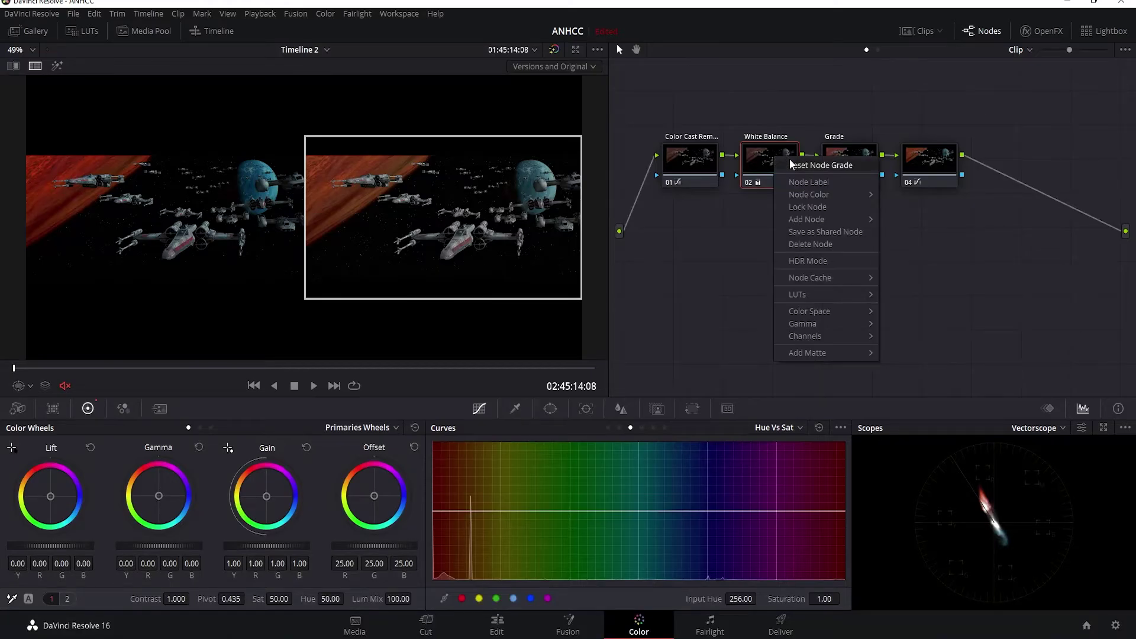
click(790, 162)
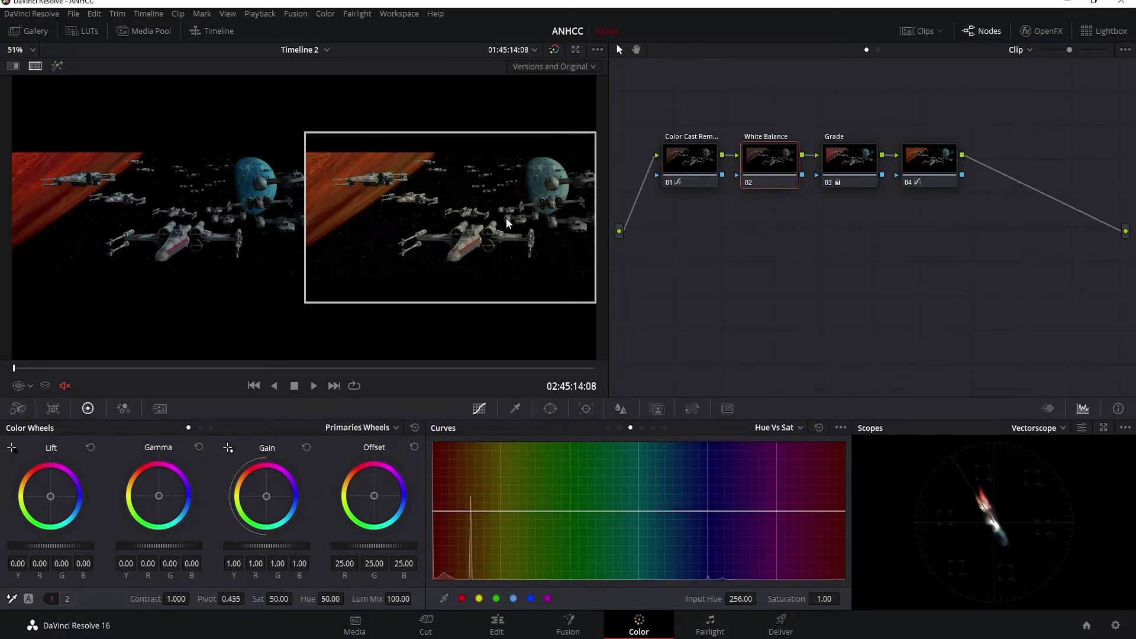
scroll(506, 218, up, 3)
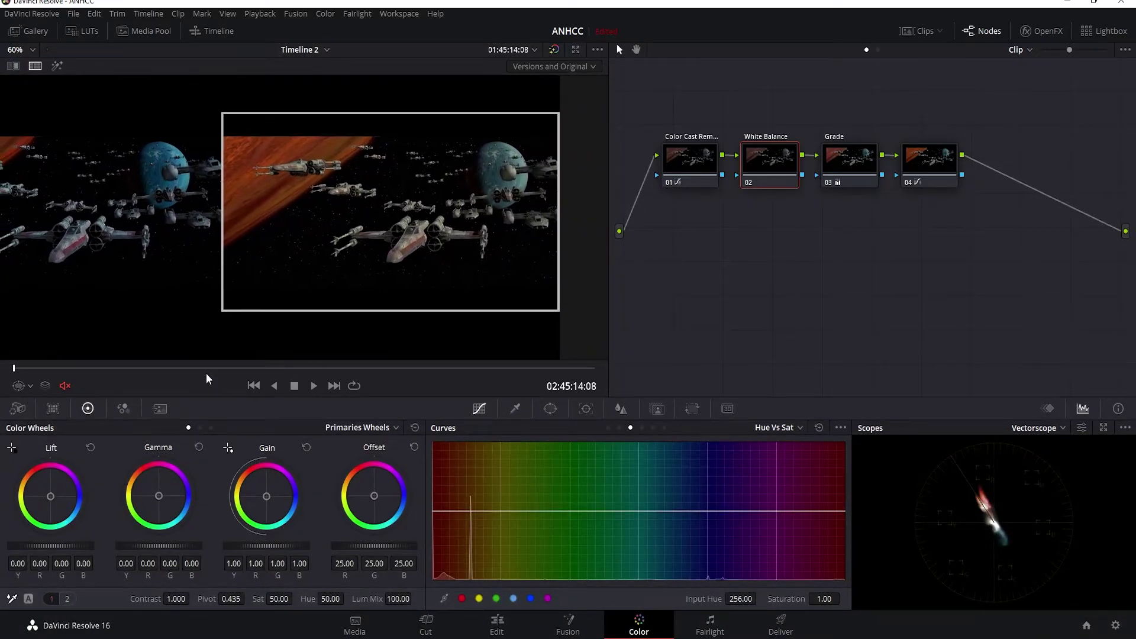
click(67, 599)
drag(127, 598, 104, 599)
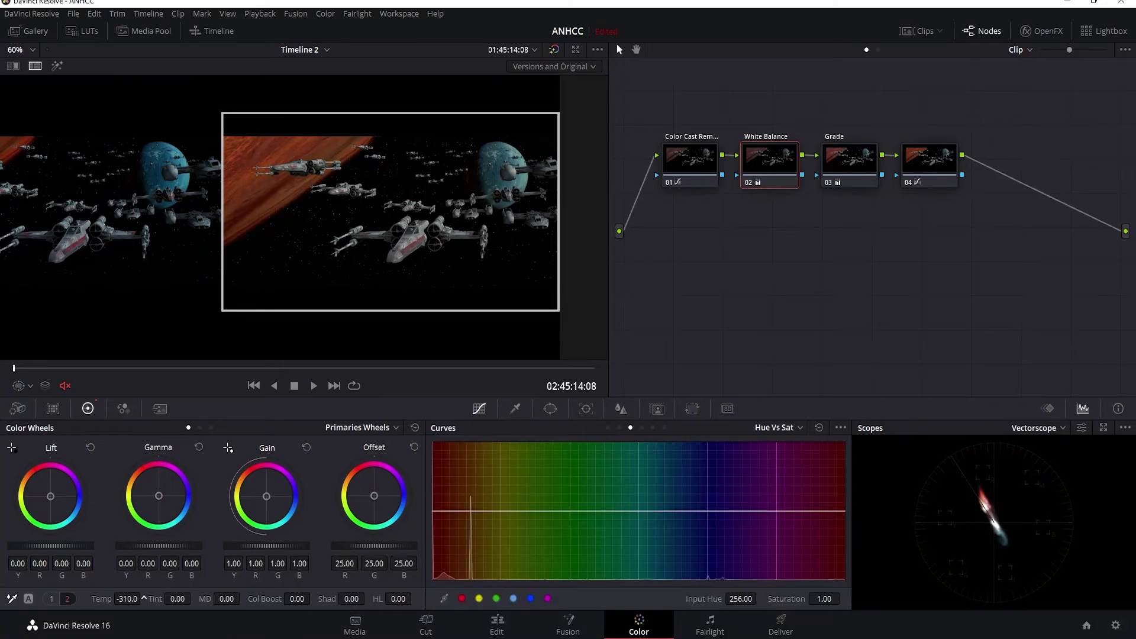
mouse_move(126, 598)
mouse_down()
mouse_move(205, 599)
mouse_move(186, 599)
mouse_up()
click(29, 51)
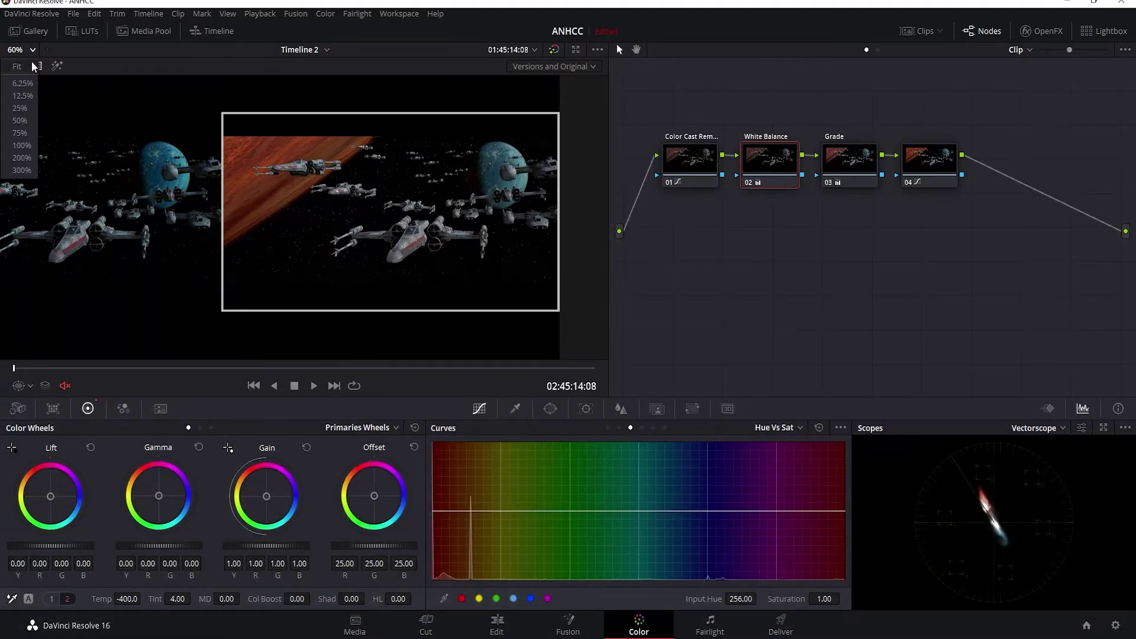
click(27, 62)
scroll(151, 250, up, 2)
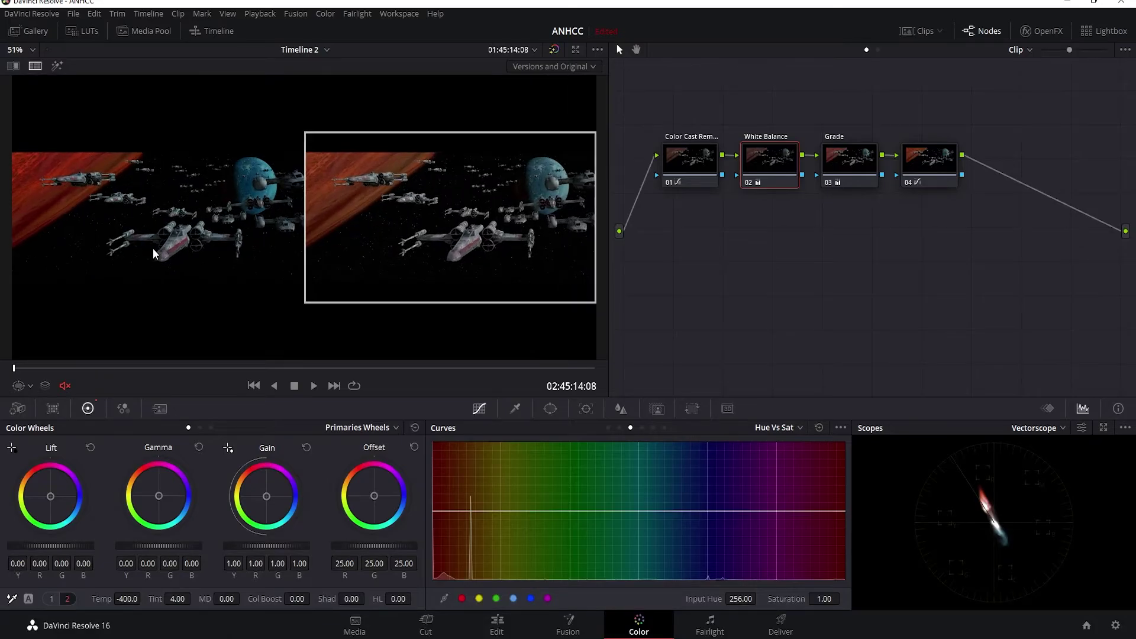
- Play ahead to the pilot close-up at 02:45:30:07 and set the White Balance node's temperature to -250 and tint to -10.50
scroll(152, 254, down, 1)
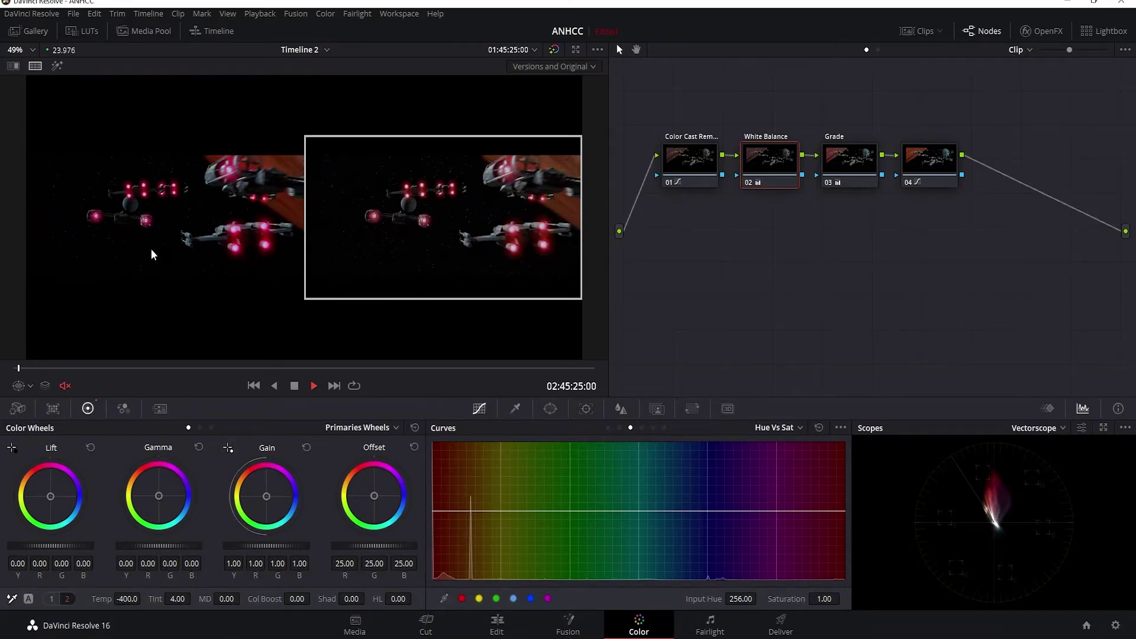
key(space)
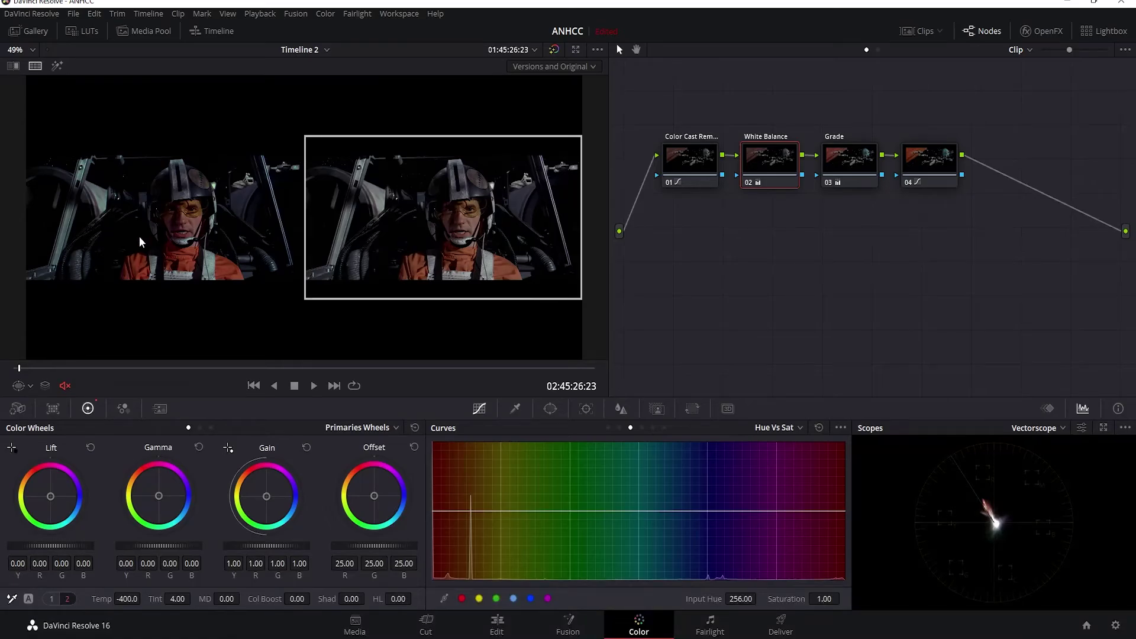
key(space)
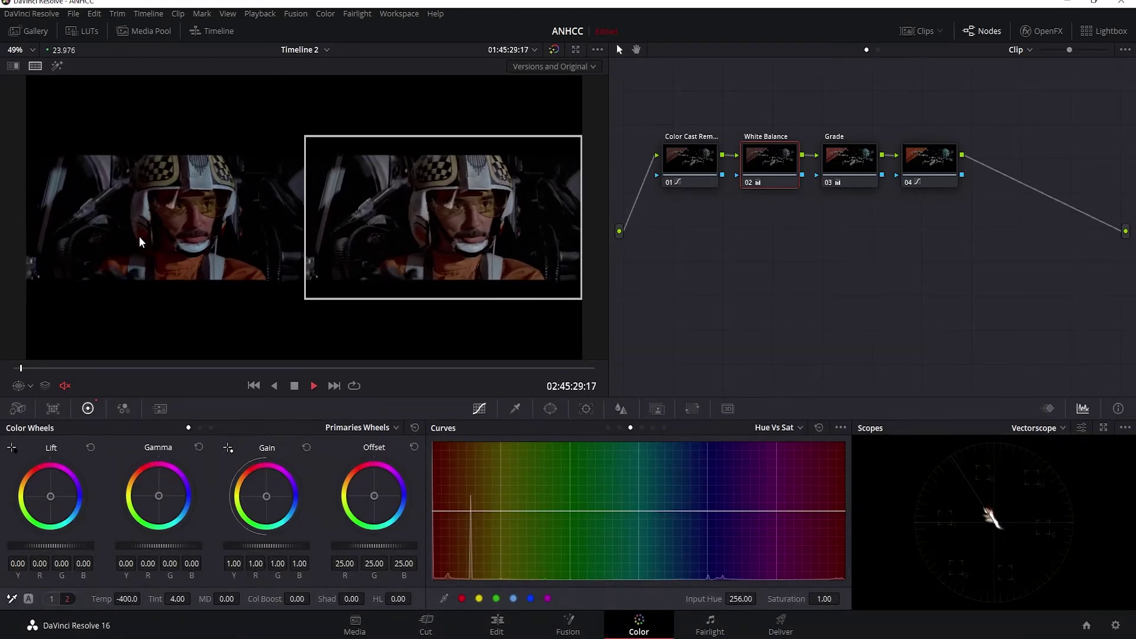
key(space)
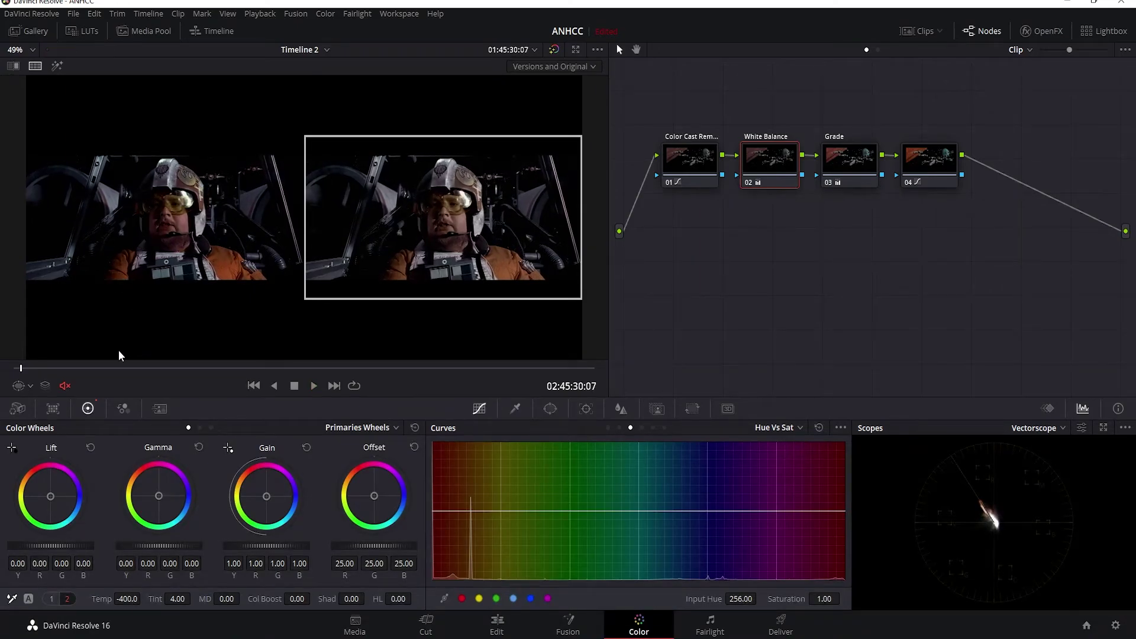
drag(98, 596, 71, 596)
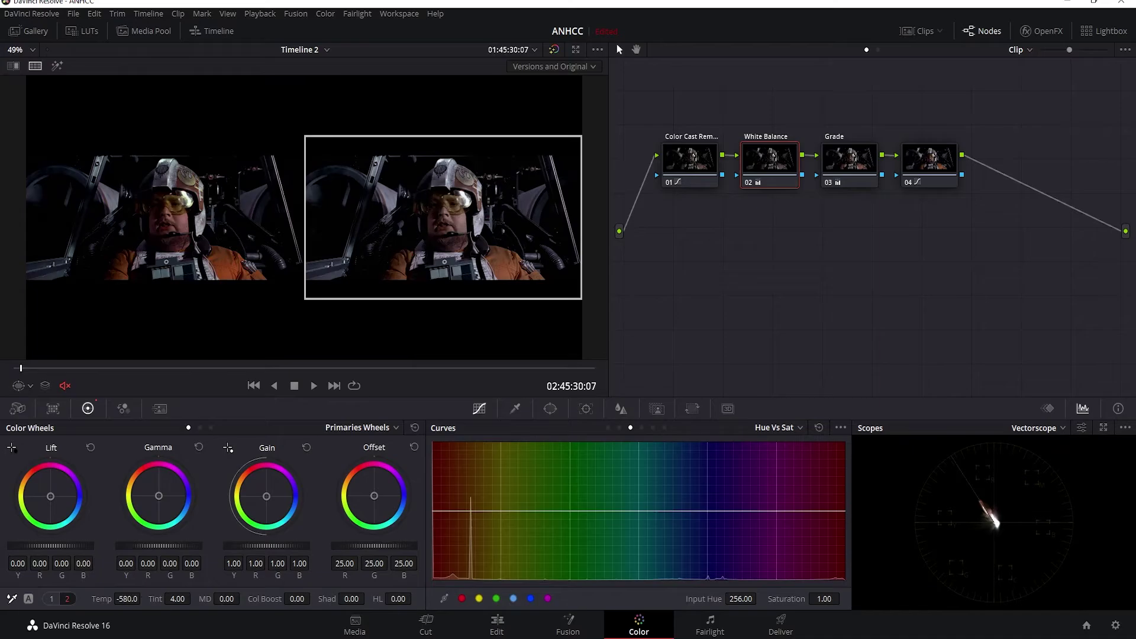
double_click(101, 599)
double_click(157, 599)
drag(91, 599, 53, 599)
drag(102, 602, 139, 599)
drag(139, 599, 138, 598)
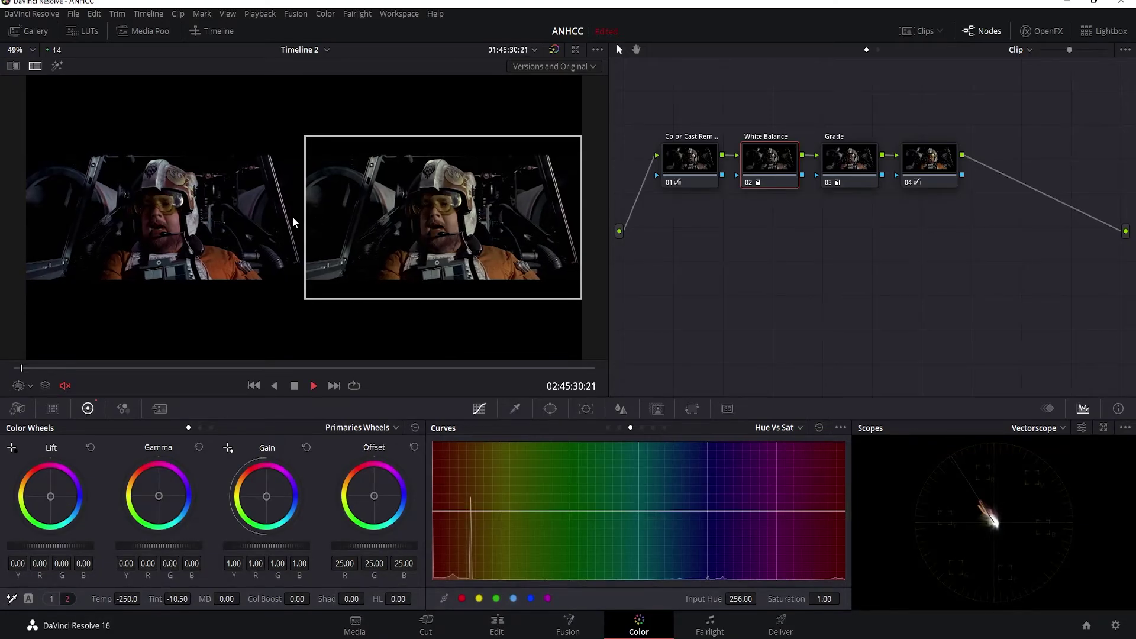
- Reset the White Balance node's tint to 0.00 on the space battle clip and play on to the droid shot to check it
key(space)
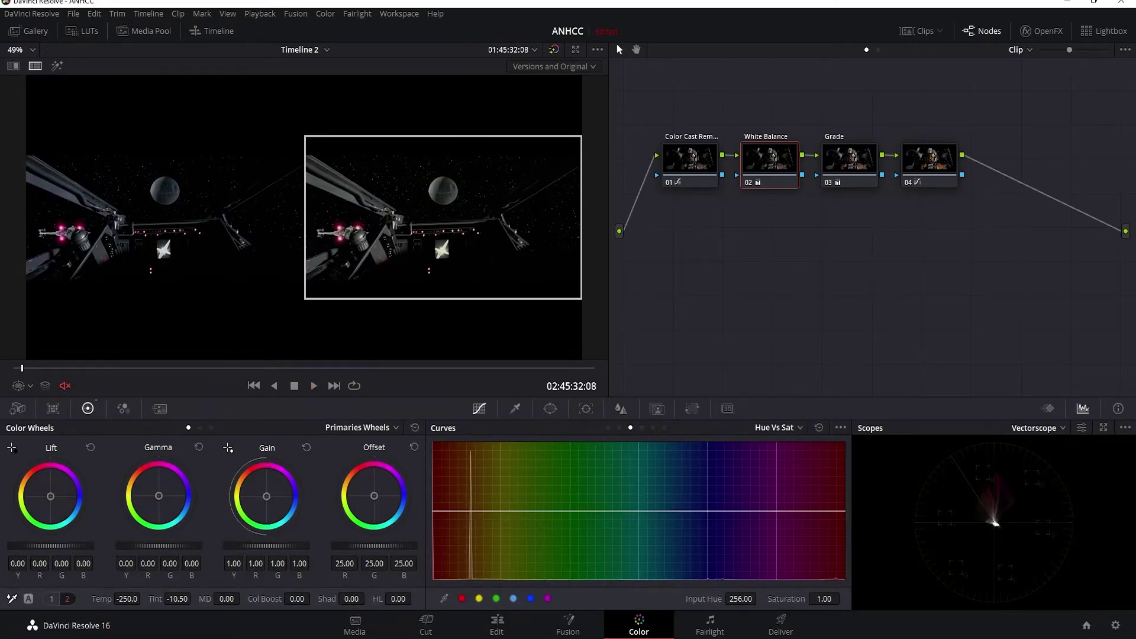
double_click(154, 598)
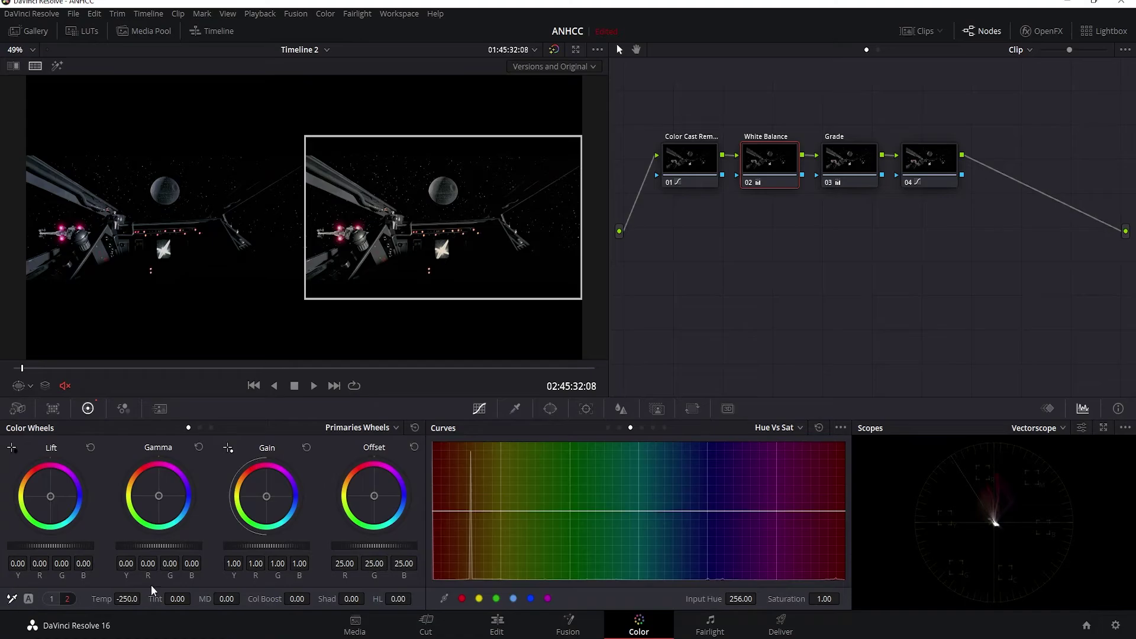
key(space)
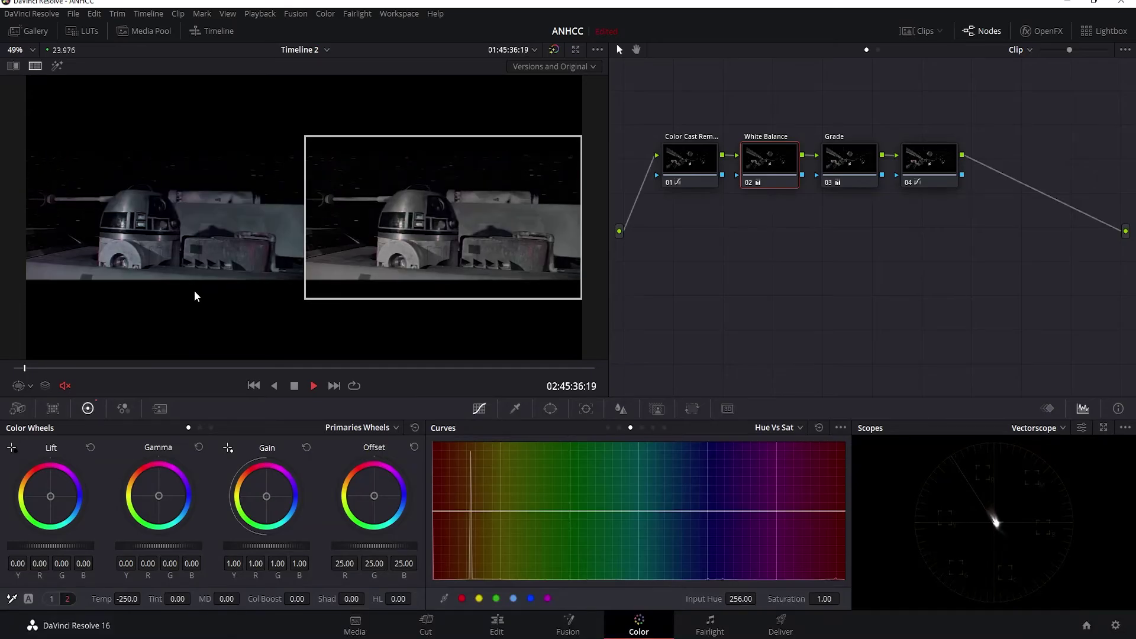
key(space)
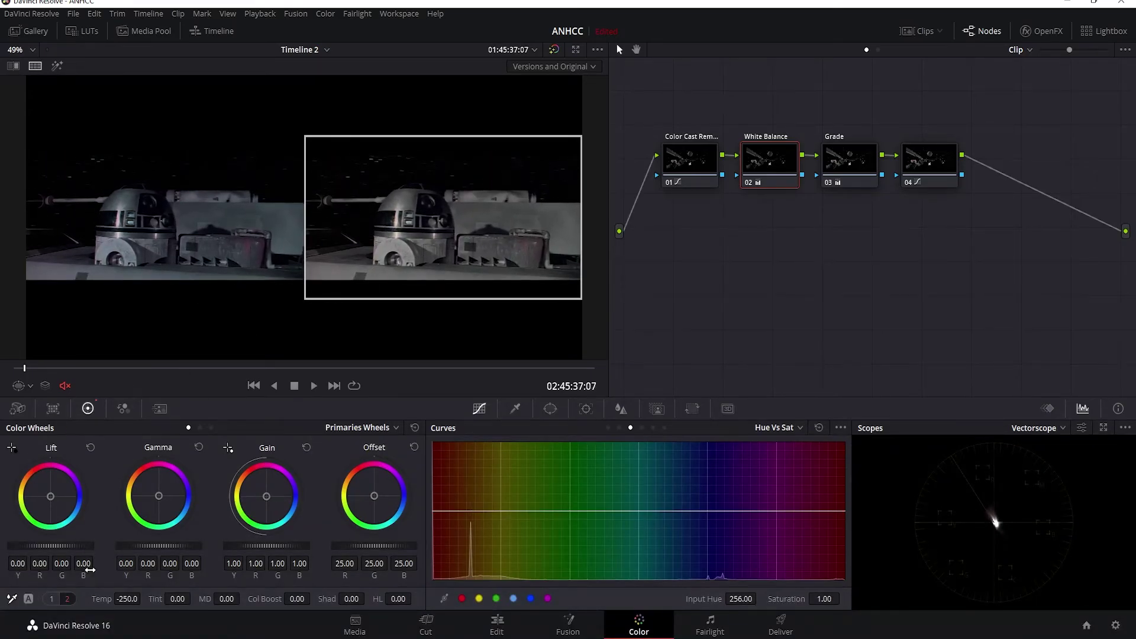
- Set the White Balance node's temperature to -400 on the space battle clip and play on to the next pilot close-up
drag(103, 604, 59, 604)
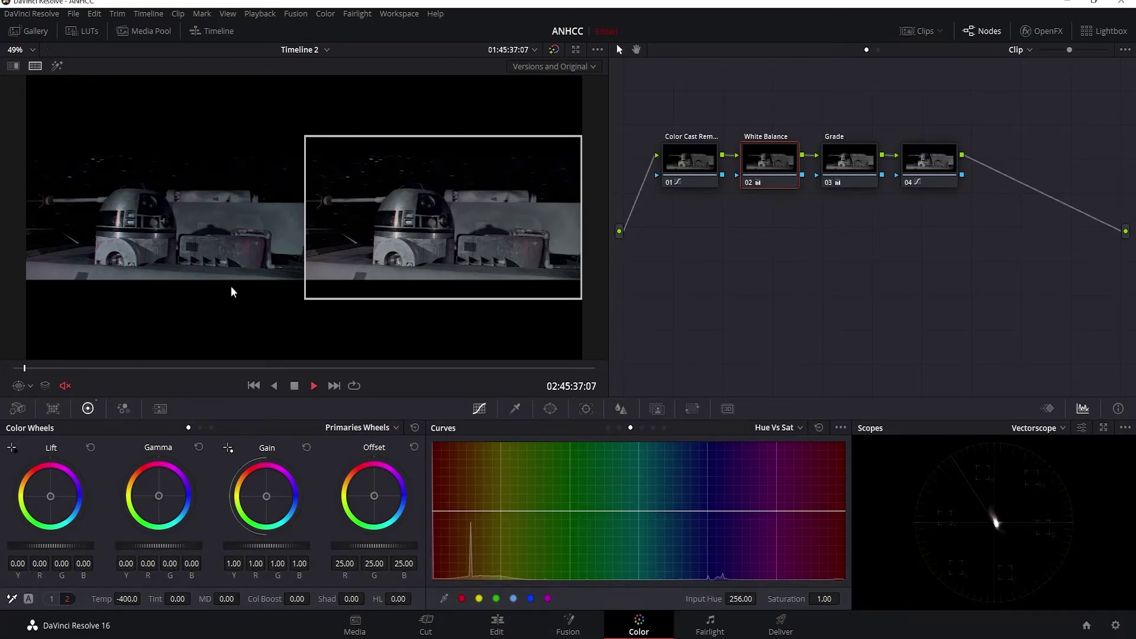
key(space)
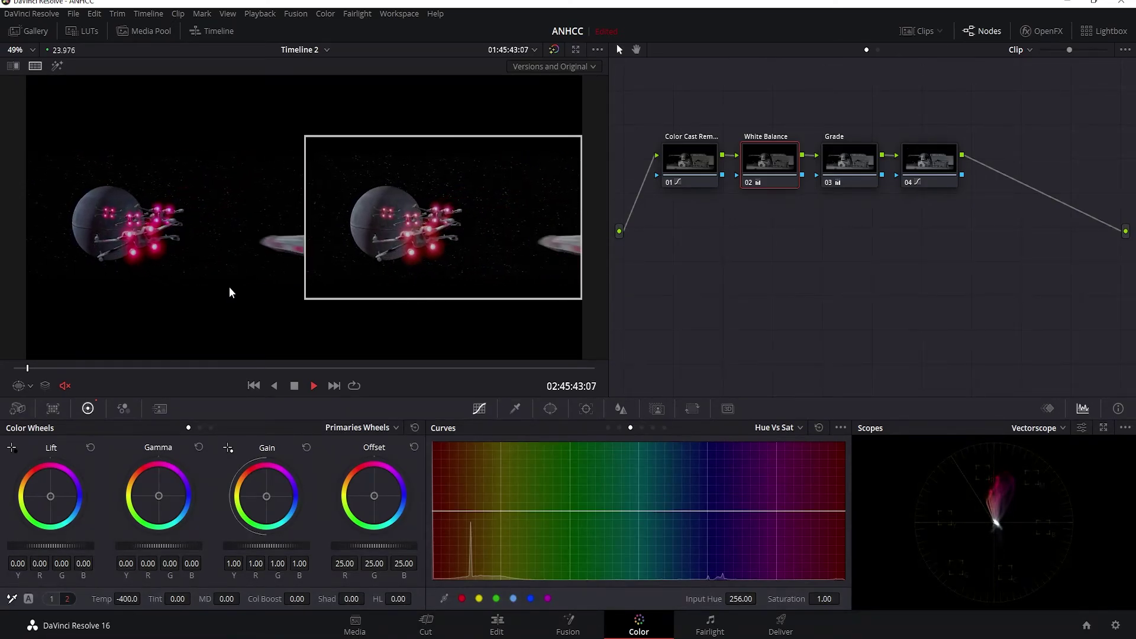
key(space)
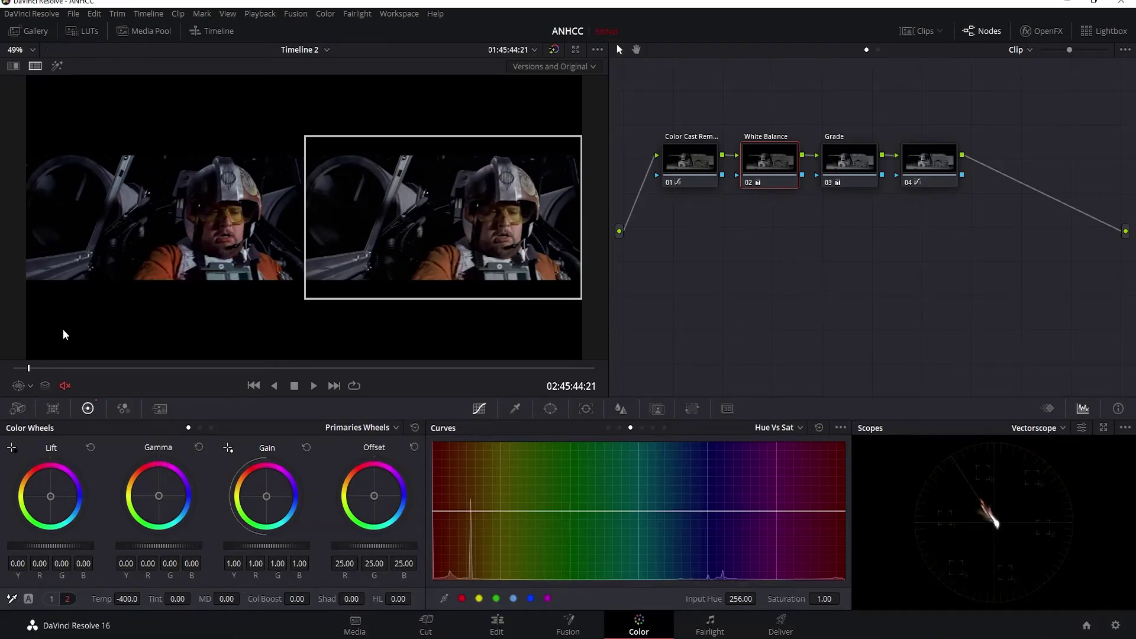
- Spot-check the white balance across the space battle clip, from the Death Star tower shots through to the cockpit explosion at 02:47:42:01
click(48, 368)
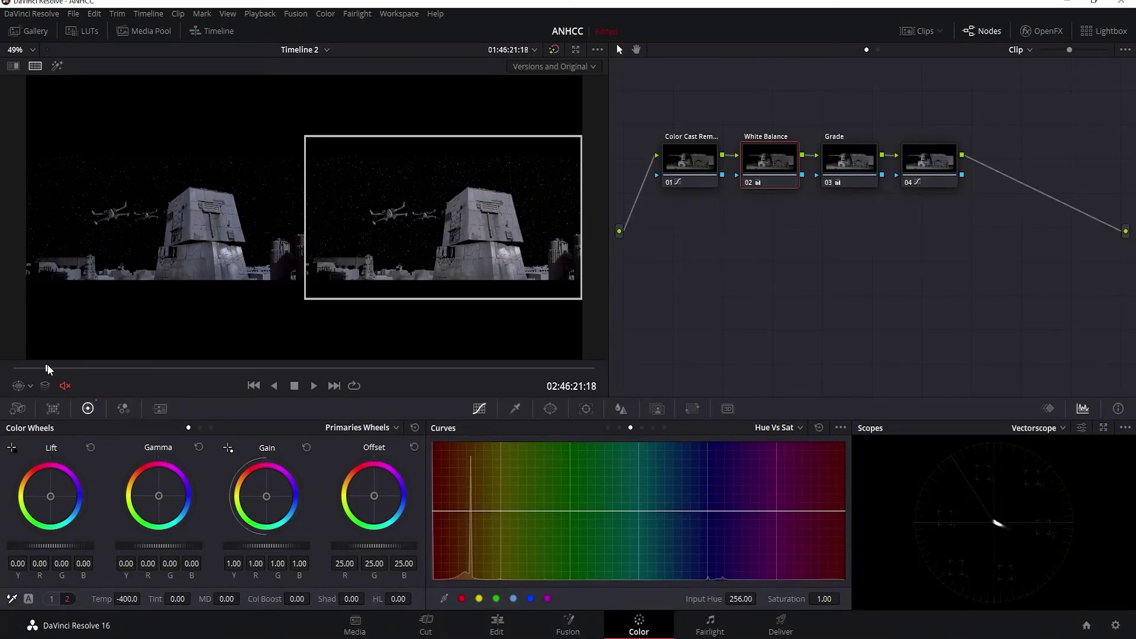
click(67, 368)
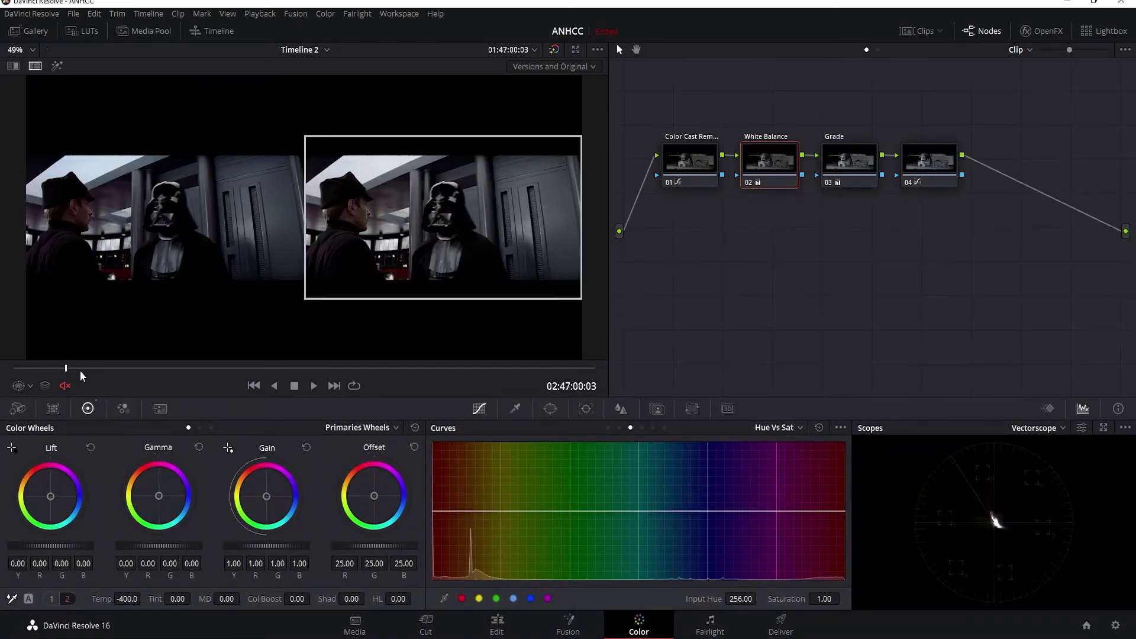
click(80, 370)
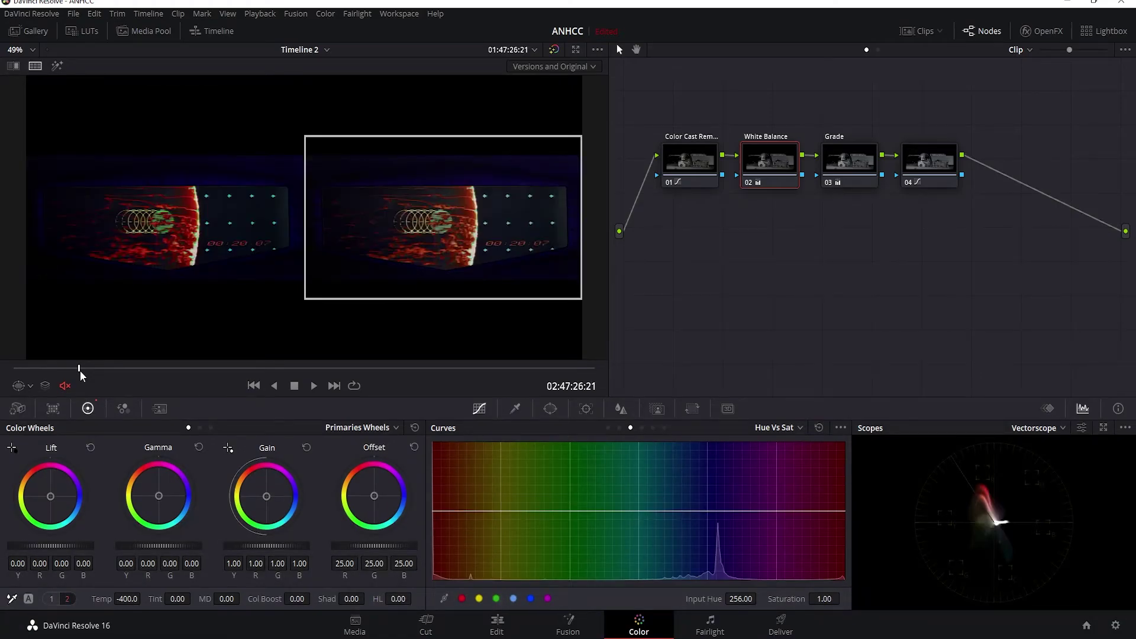
click(83, 370)
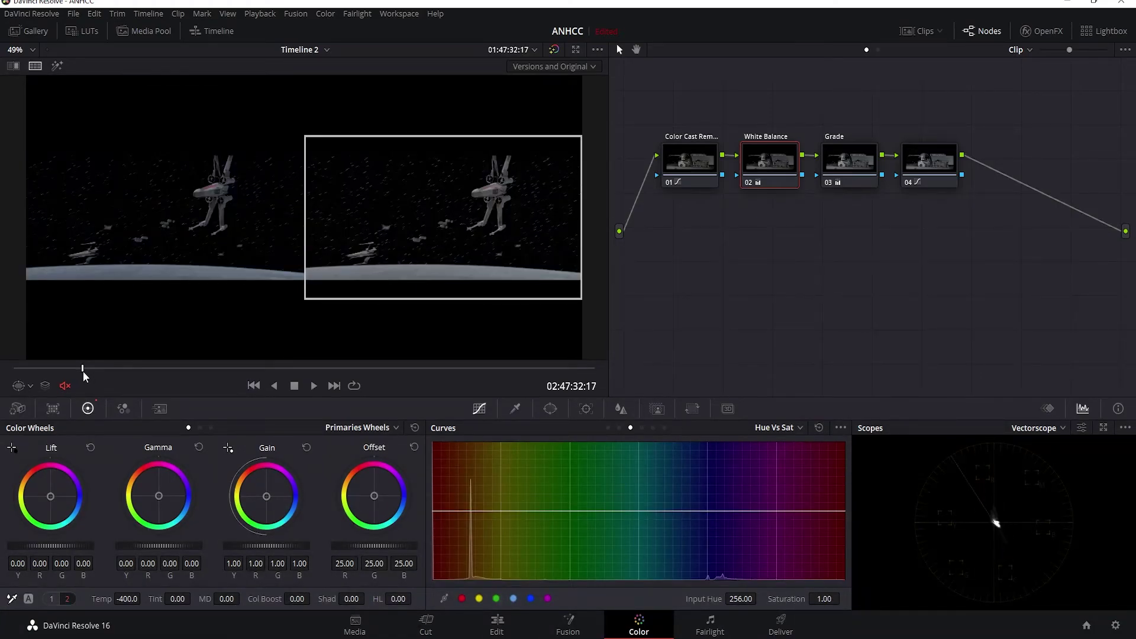
drag(84, 371, 107, 367)
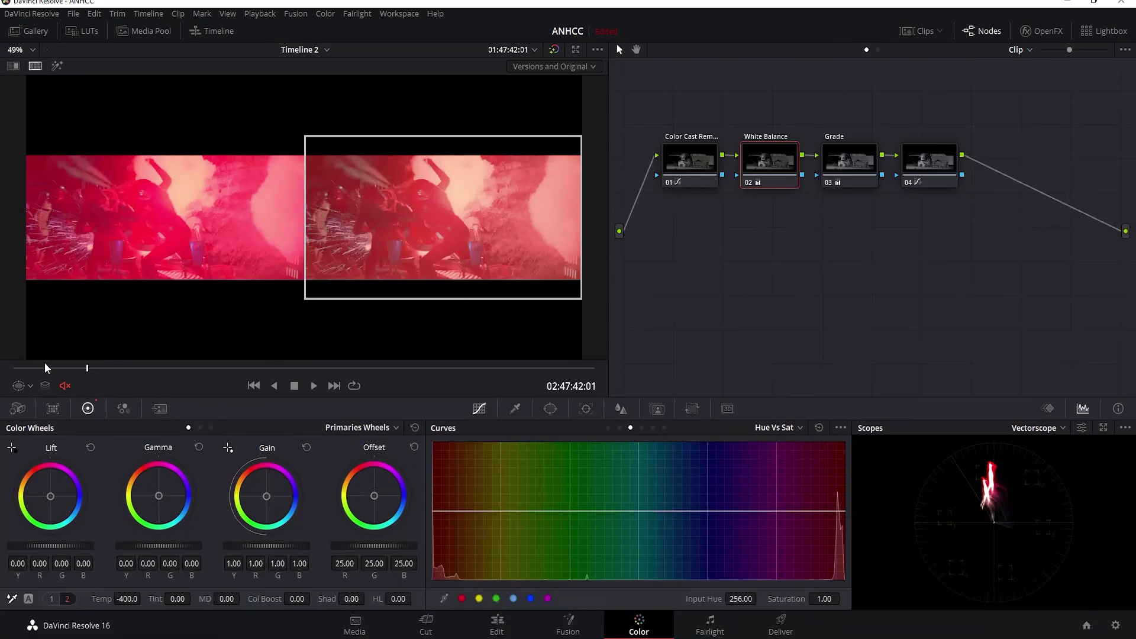
- Return to the preceding clip and examine its Death Star interior shots, including the White Balance node's settings at 02:25:22:16 and the stormtrooper shot at 02:13:08:02
drag(44, 367, 1, 376)
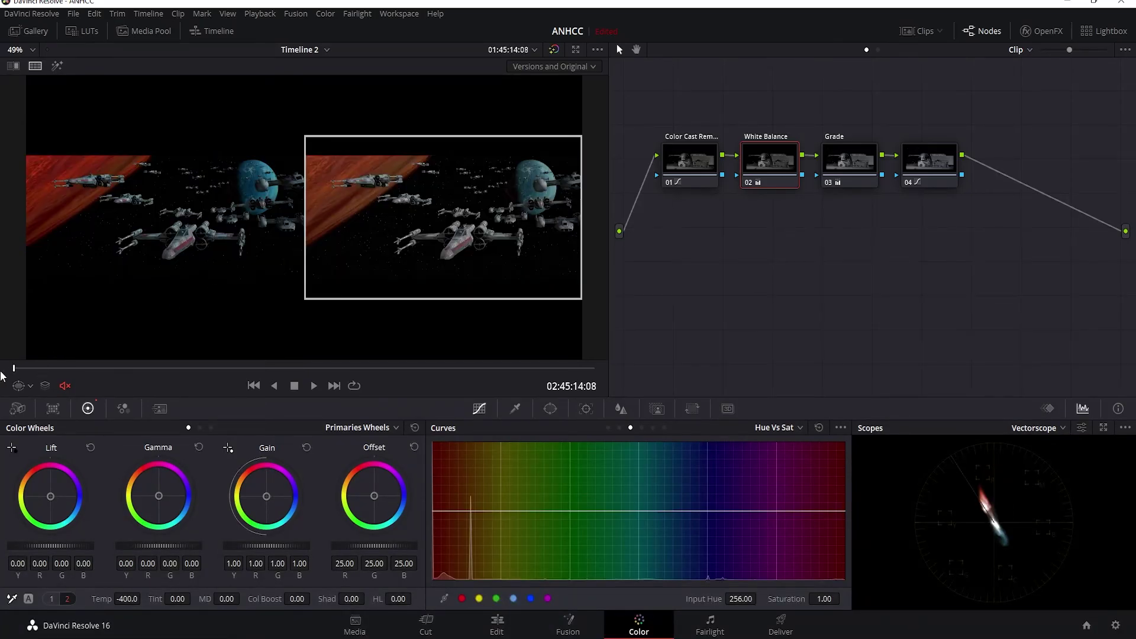
key(Left)
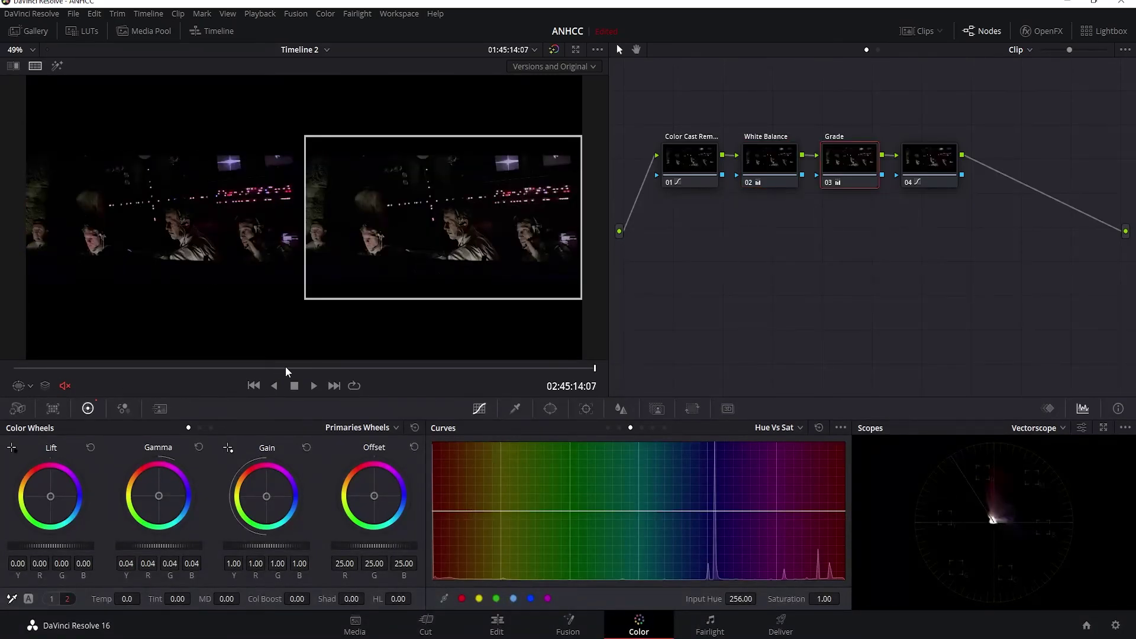
click(285, 367)
click(315, 368)
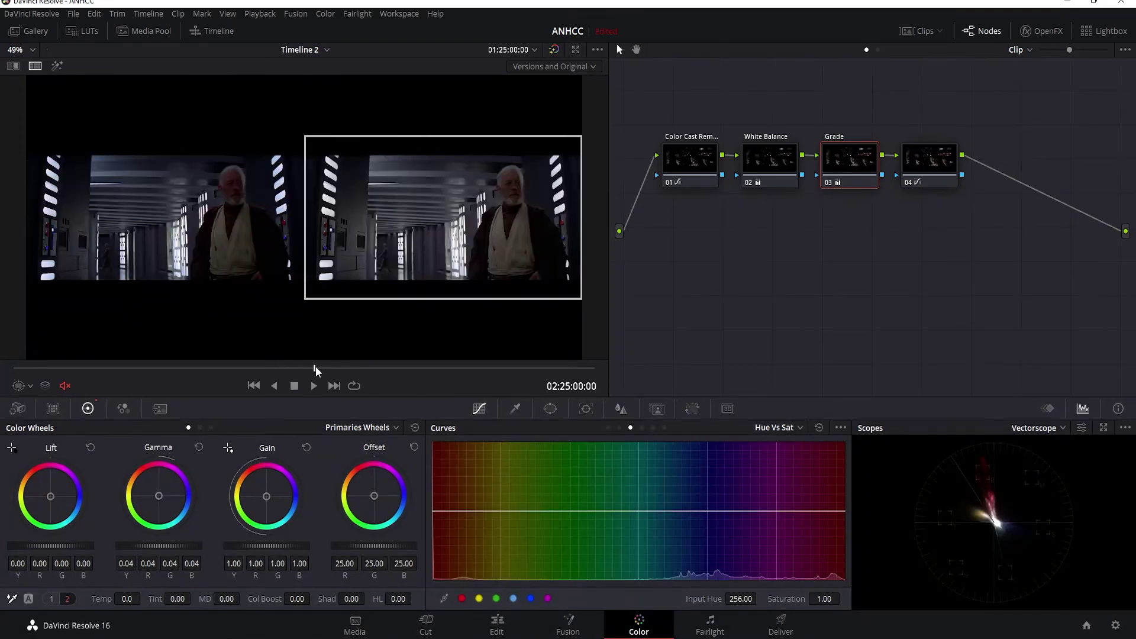
click(317, 367)
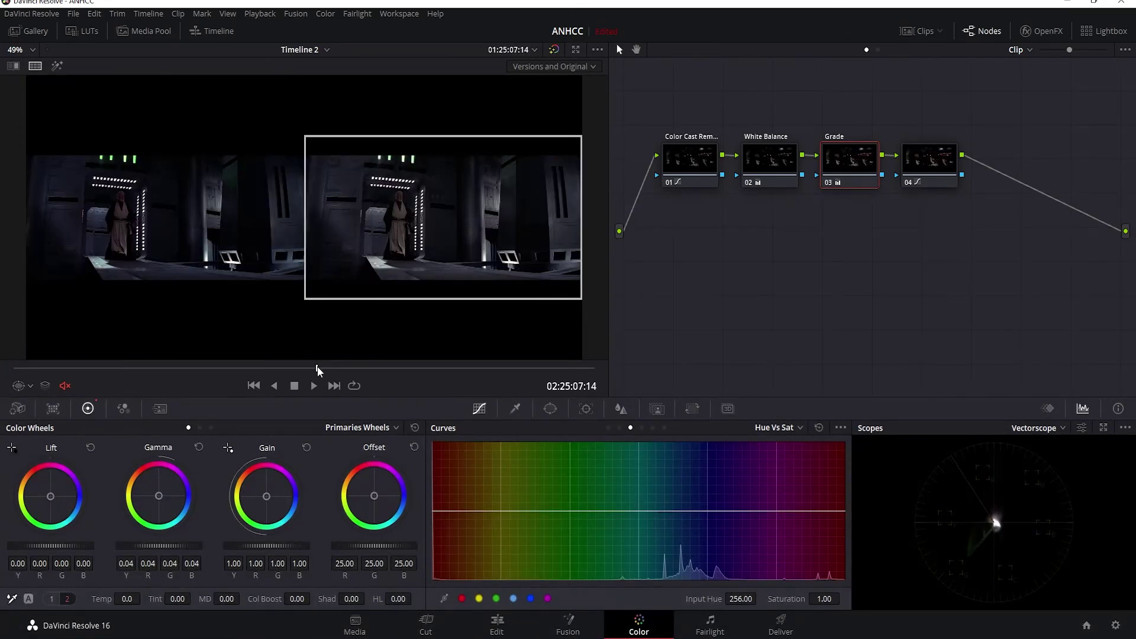
key(space)
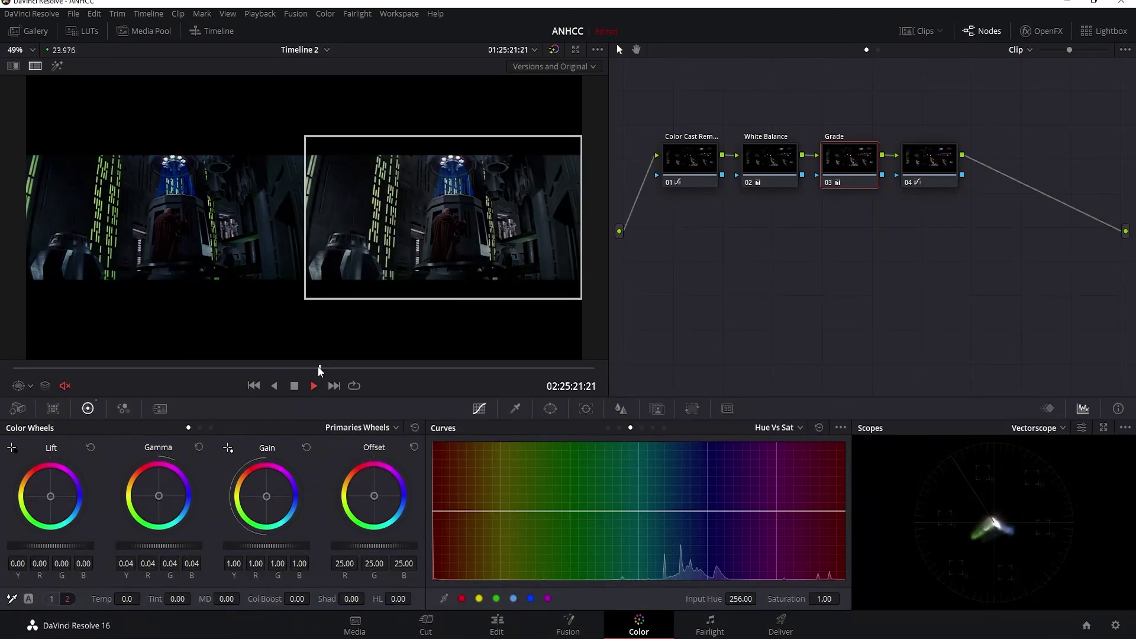
key(space)
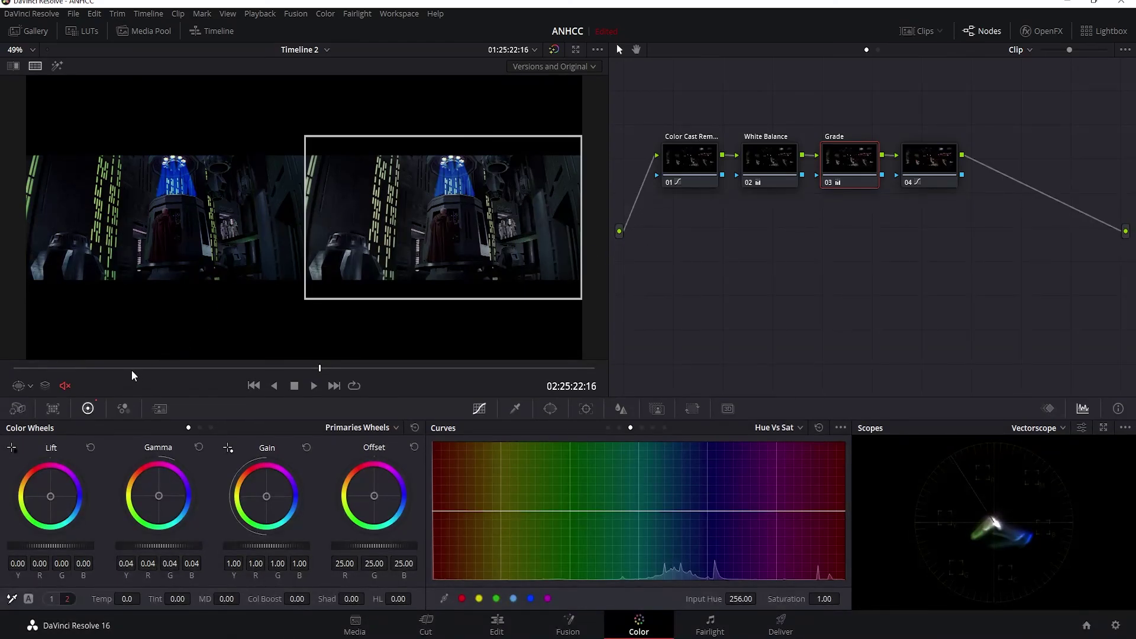
click(759, 160)
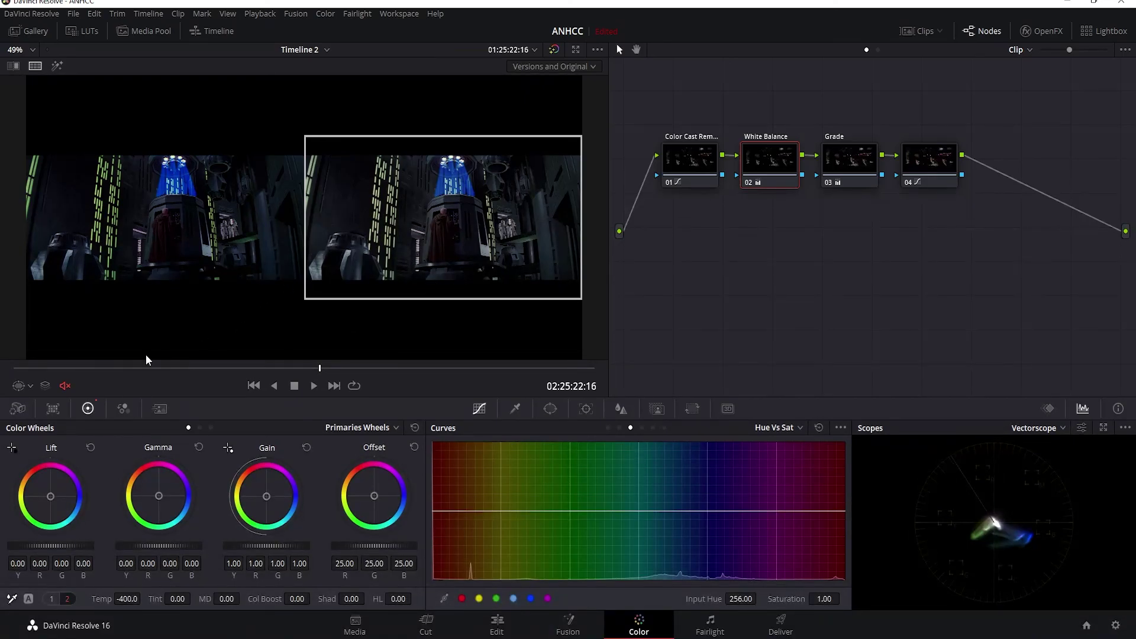
click(152, 372)
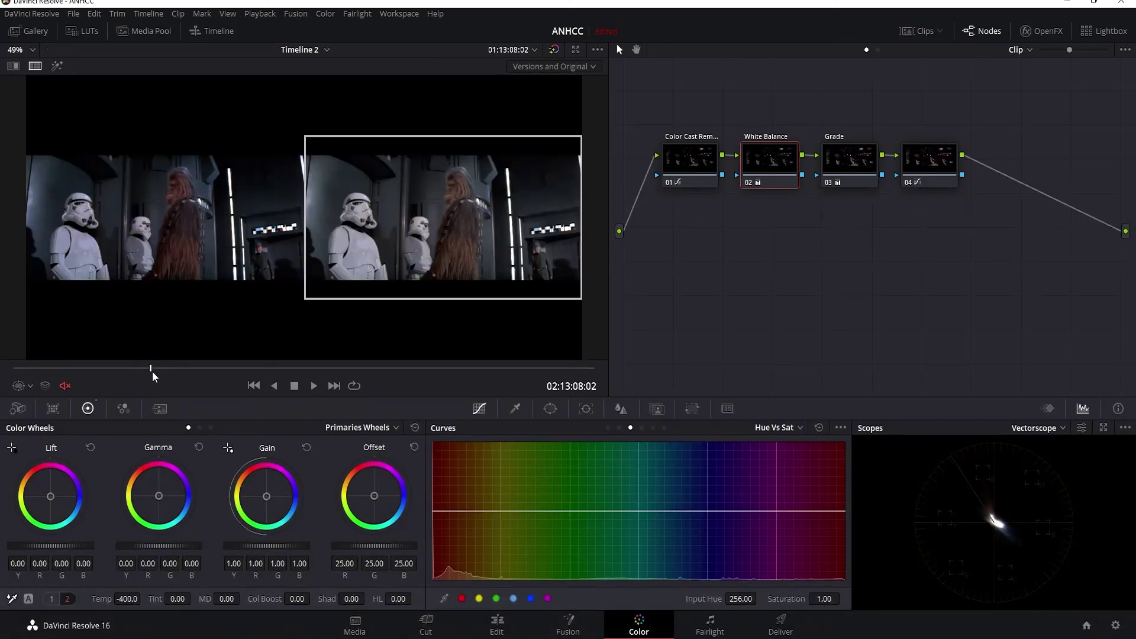